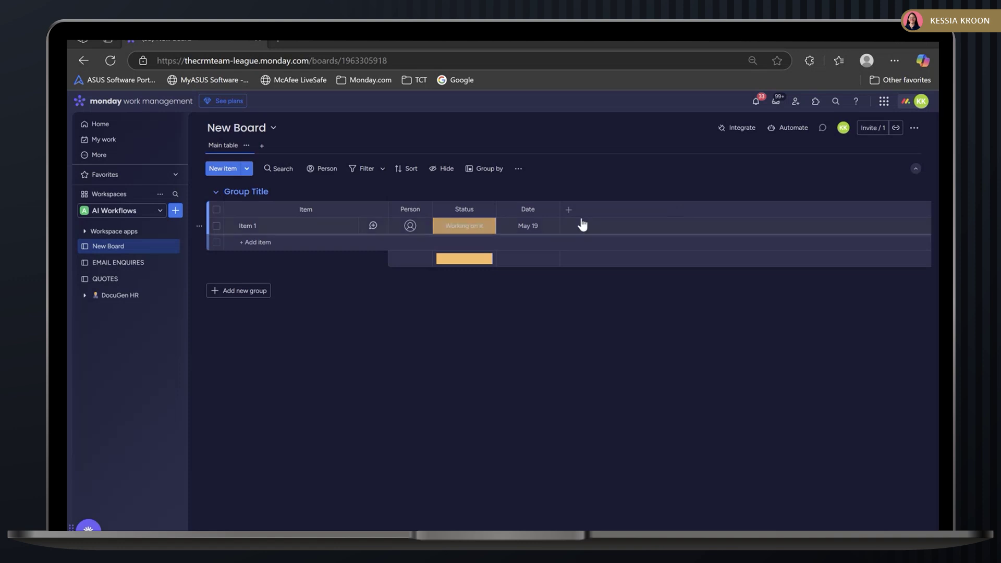
Search the Column Center for "AI" and review the AI-powered column types, closing it without adding one.
left_click(569, 210)
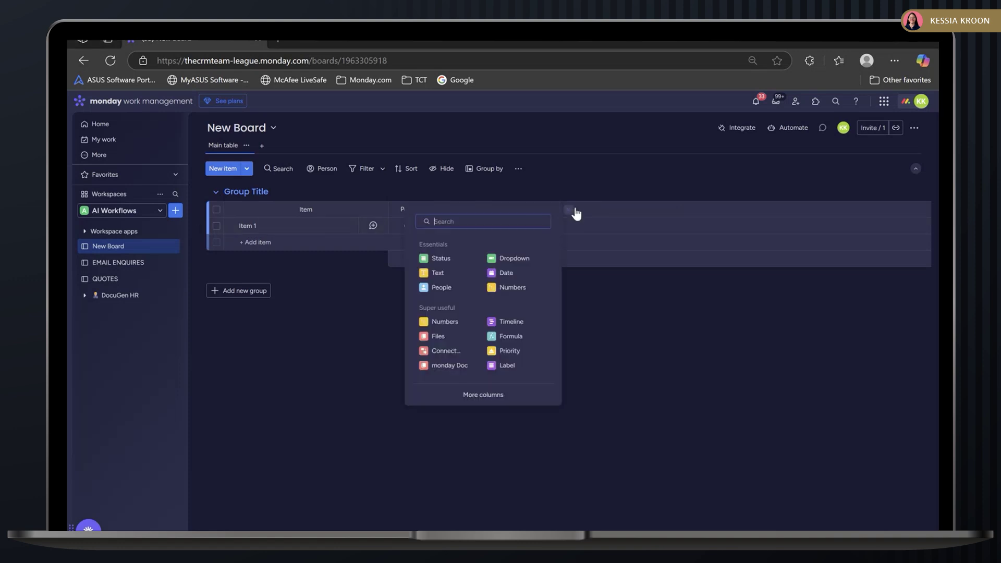
left_click(511, 398)
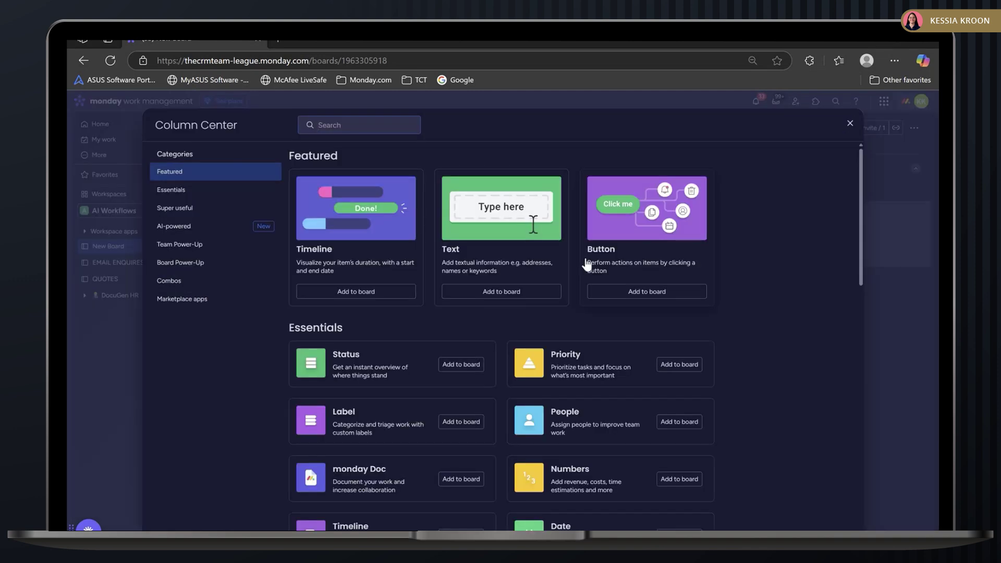
type("AI")
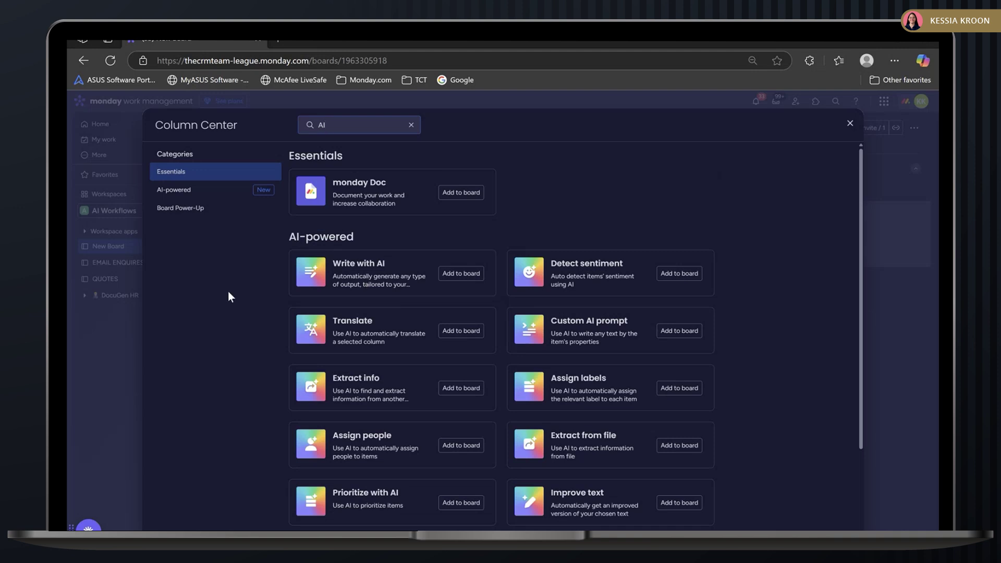
scroll(370, 318, "down", 3)
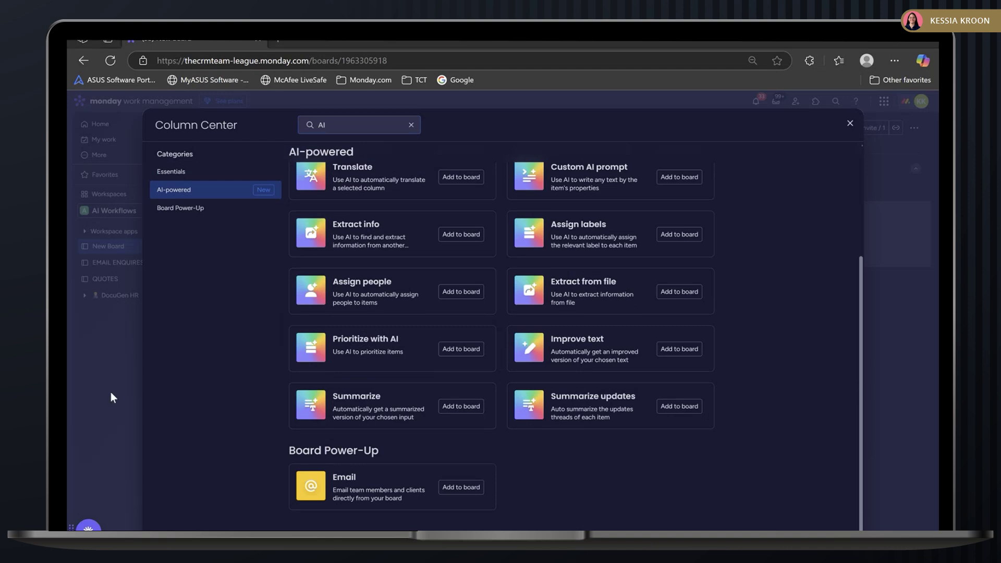
scroll(571, 417, "up", 2)
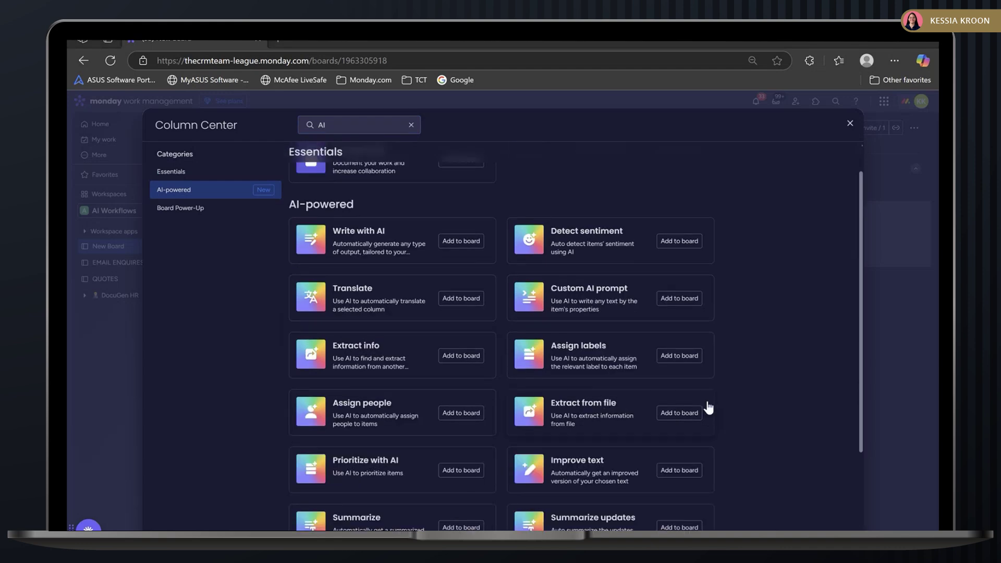
scroll(708, 406, "down", 1)
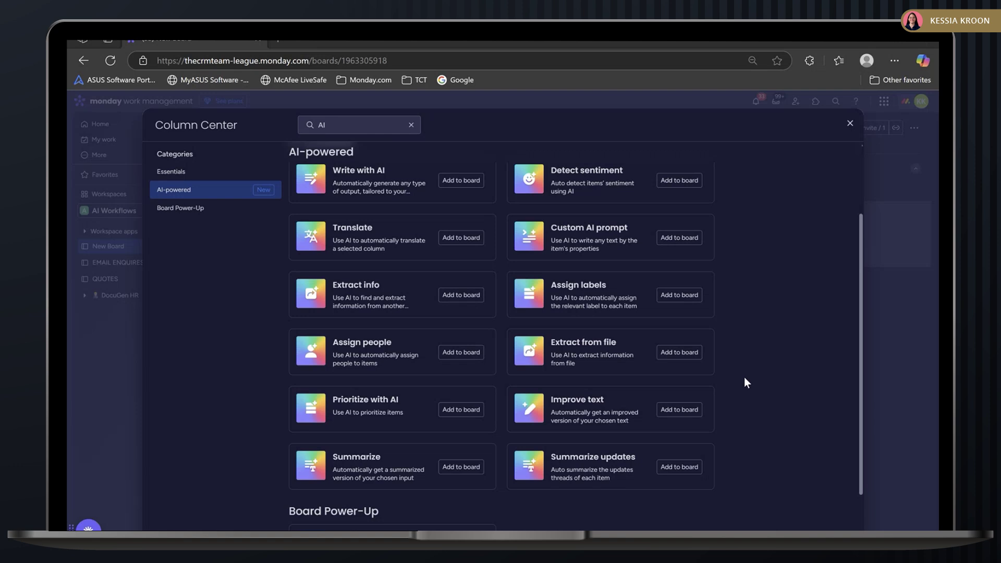
scroll(743, 377, "up", 1)
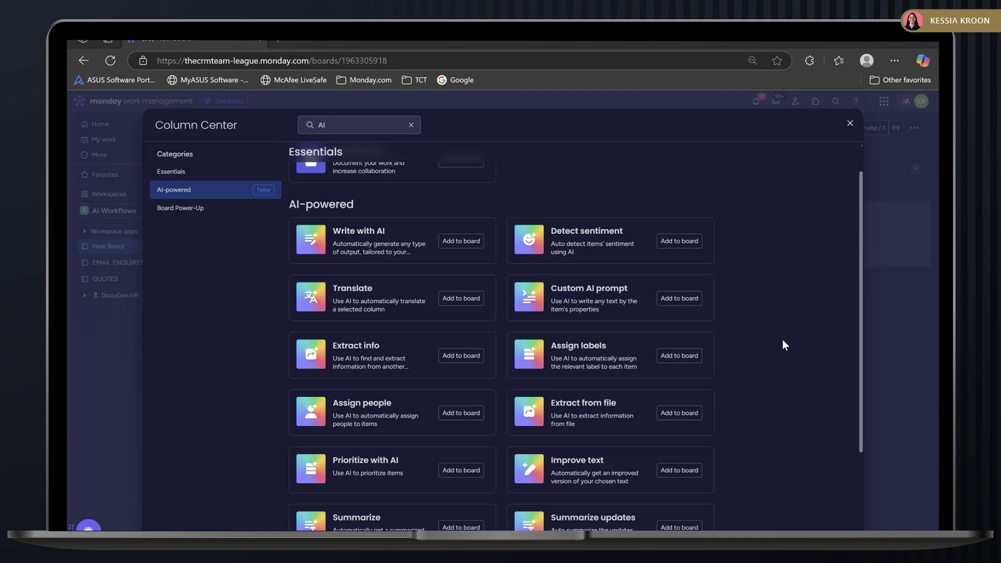
scroll(771, 332, "down", 1)
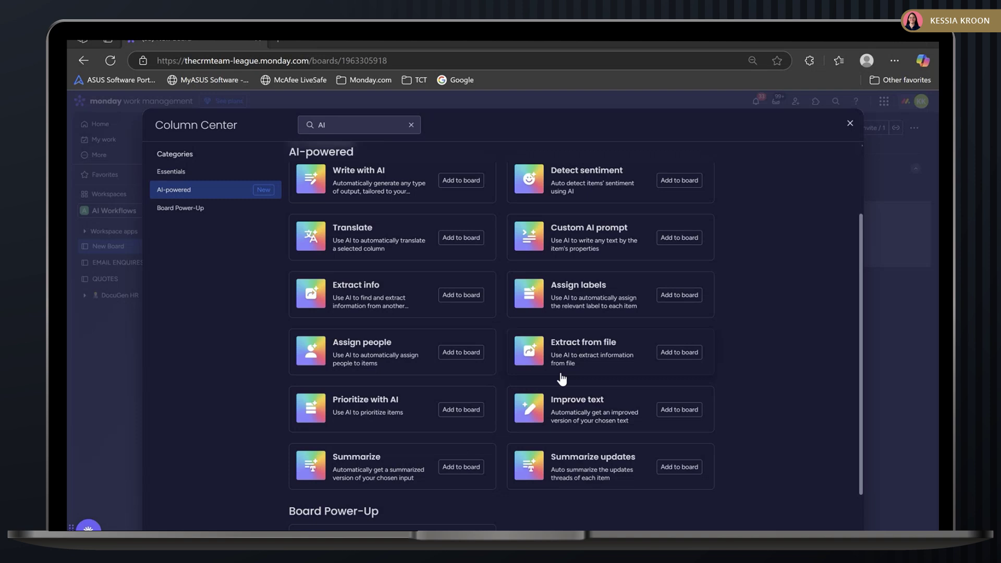
scroll(417, 472, "down", 1)
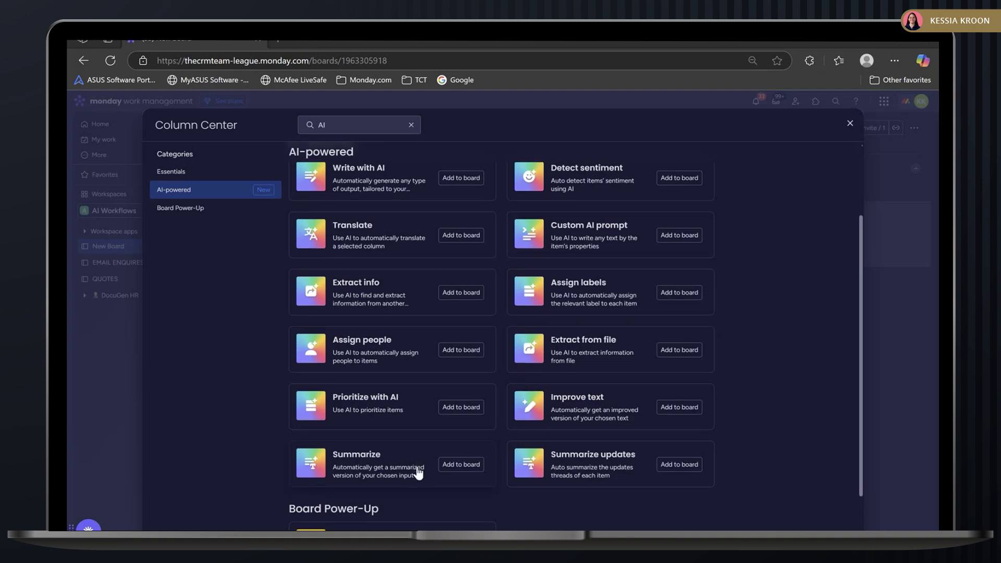
scroll(417, 472, "down", 1)
scroll(418, 472, "up", 1)
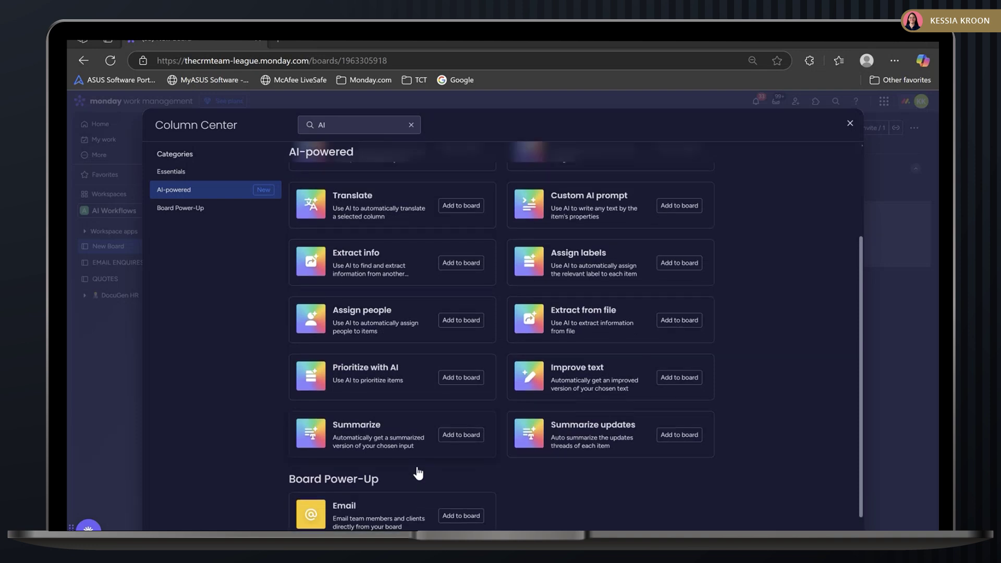
scroll(417, 472, "up", 1)
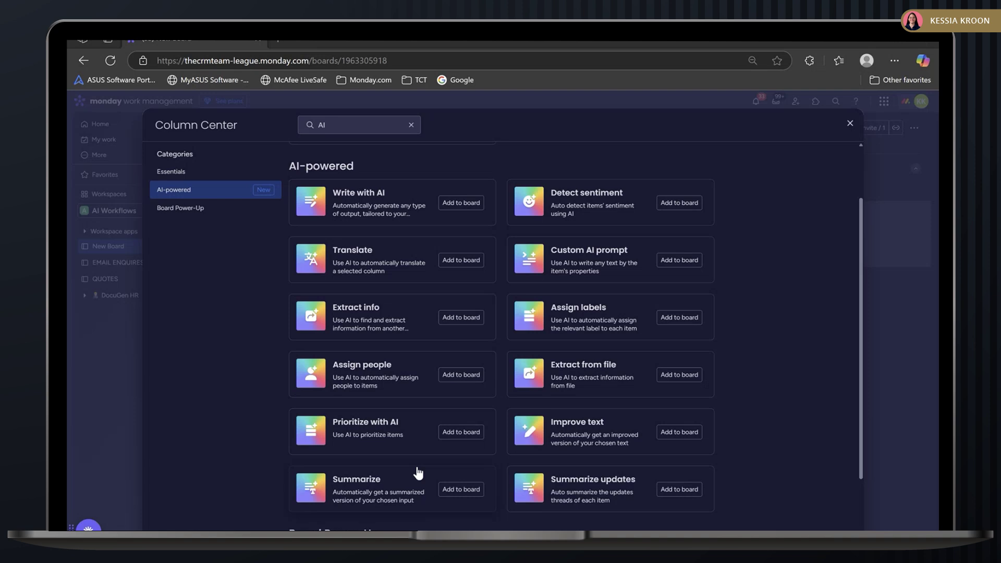
left_click(850, 124)
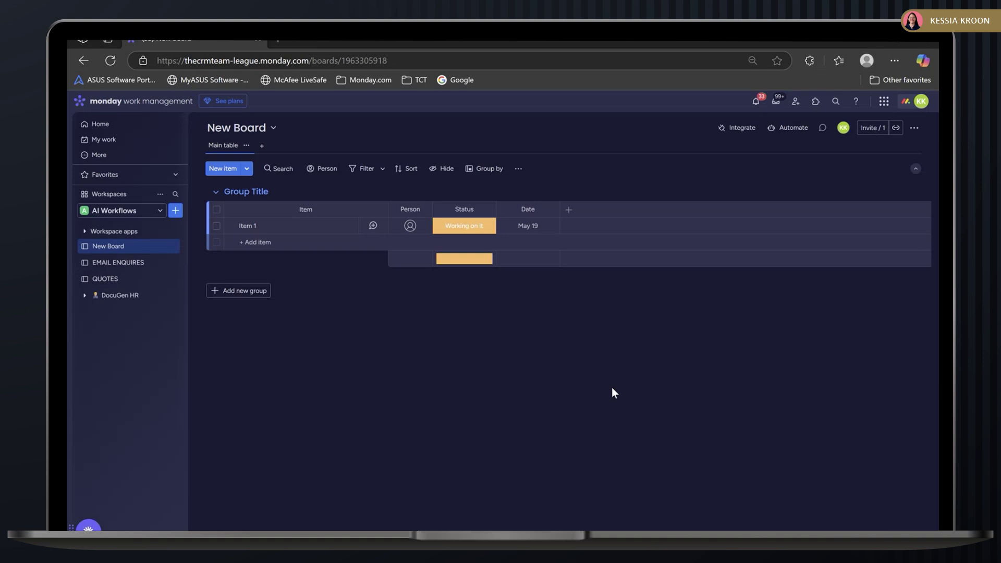
Add a Text column to New Board after the Date column.
left_click(568, 211)
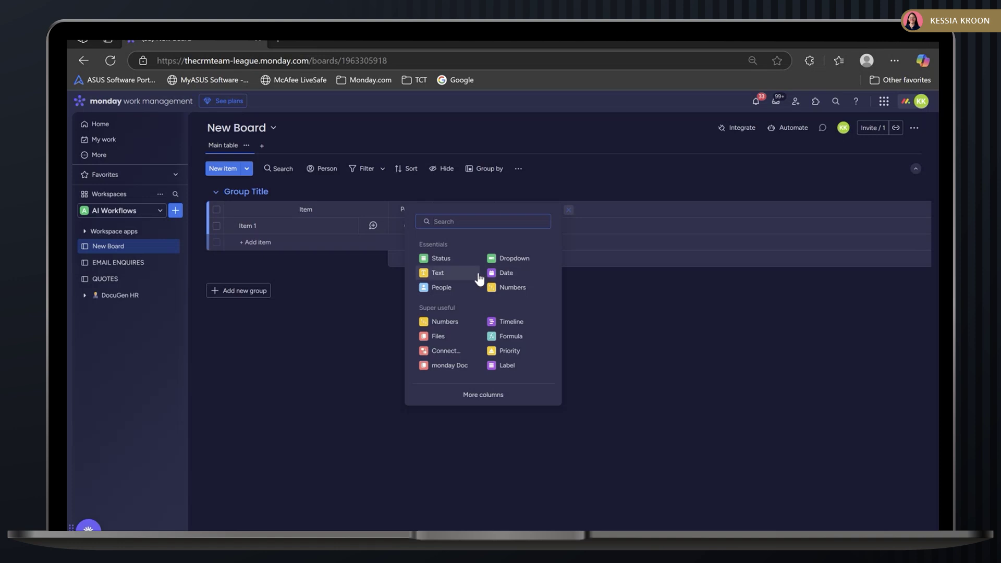
type("te")
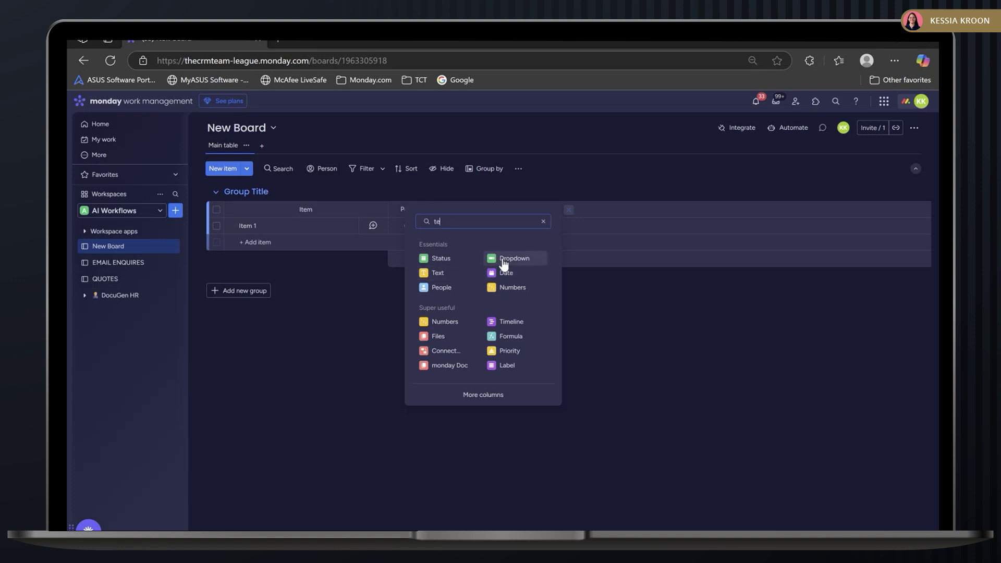
left_click(493, 323)
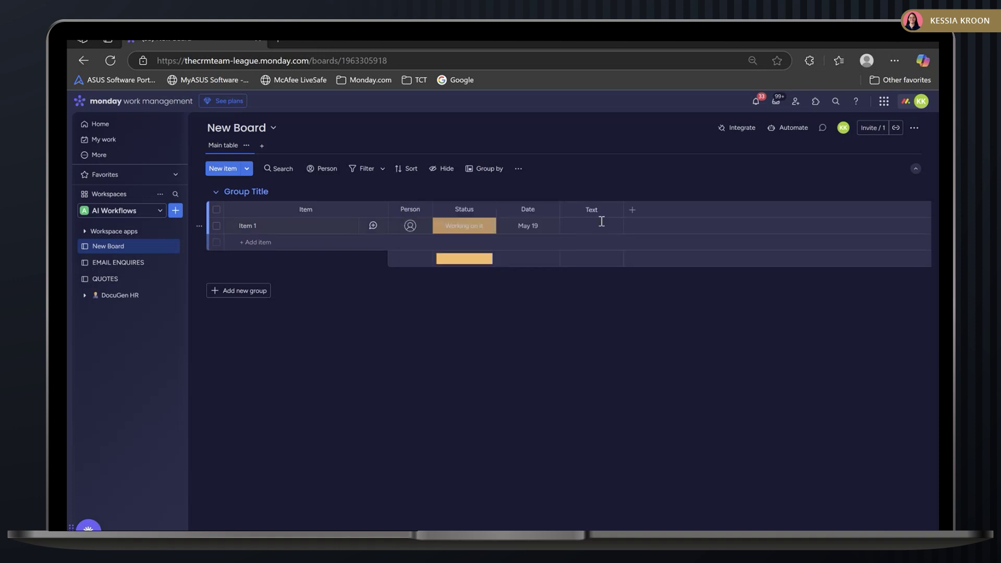
Check the column options of the Text, Date, Status and Person columns for the Autofill with AI feature.
left_click(613, 210)
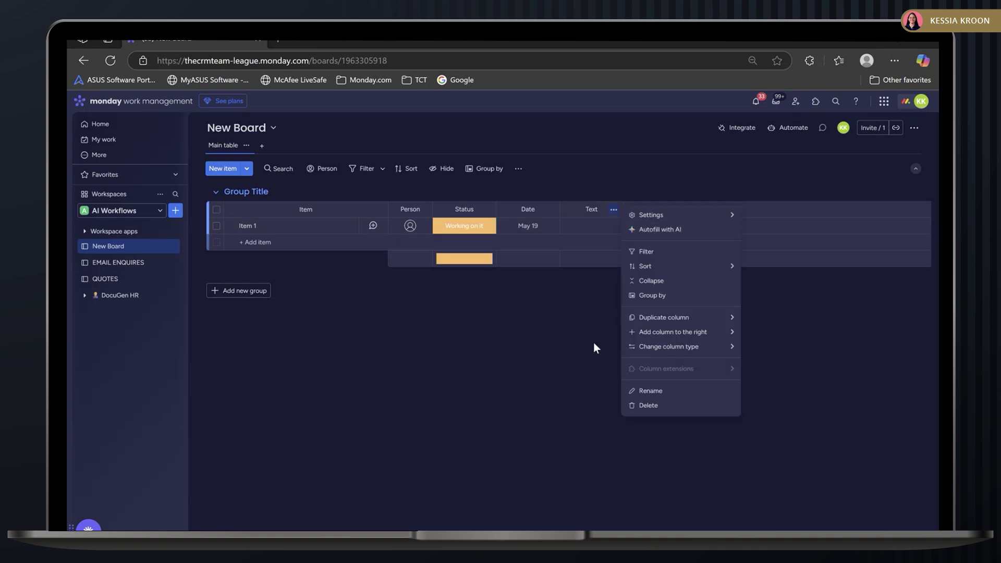
left_click(581, 367)
left_click(550, 210)
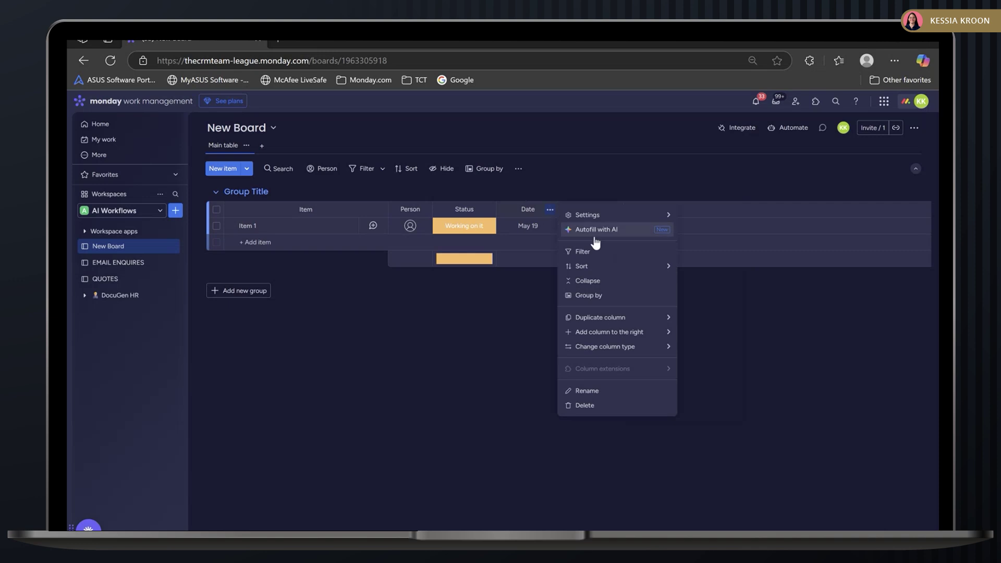
left_click(486, 209)
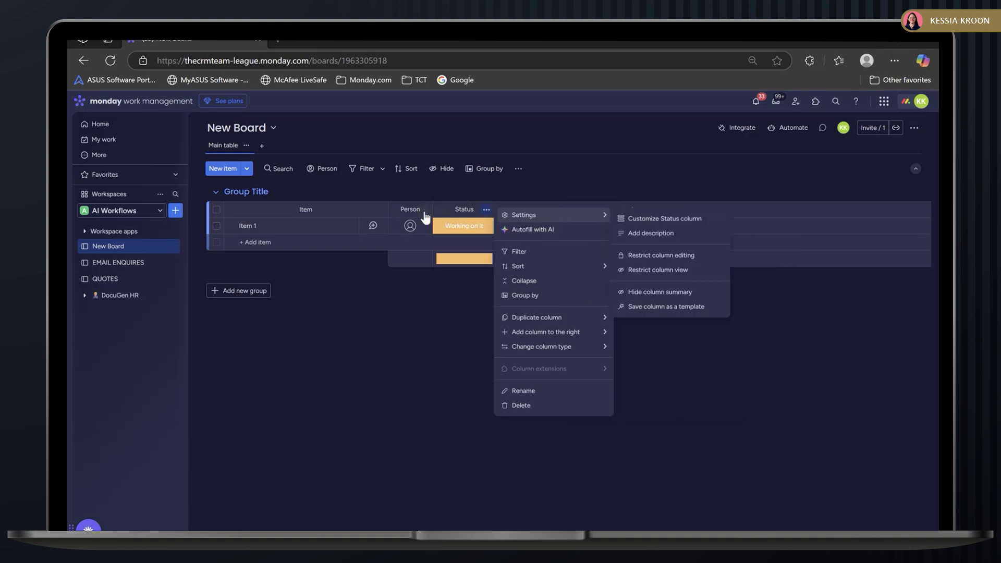
left_click(423, 209)
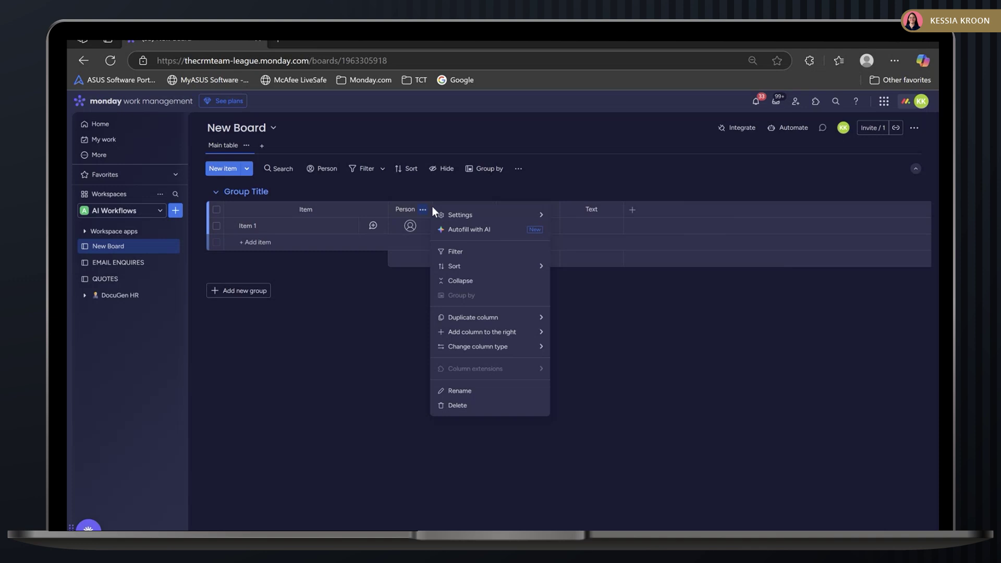
left_click(724, 336)
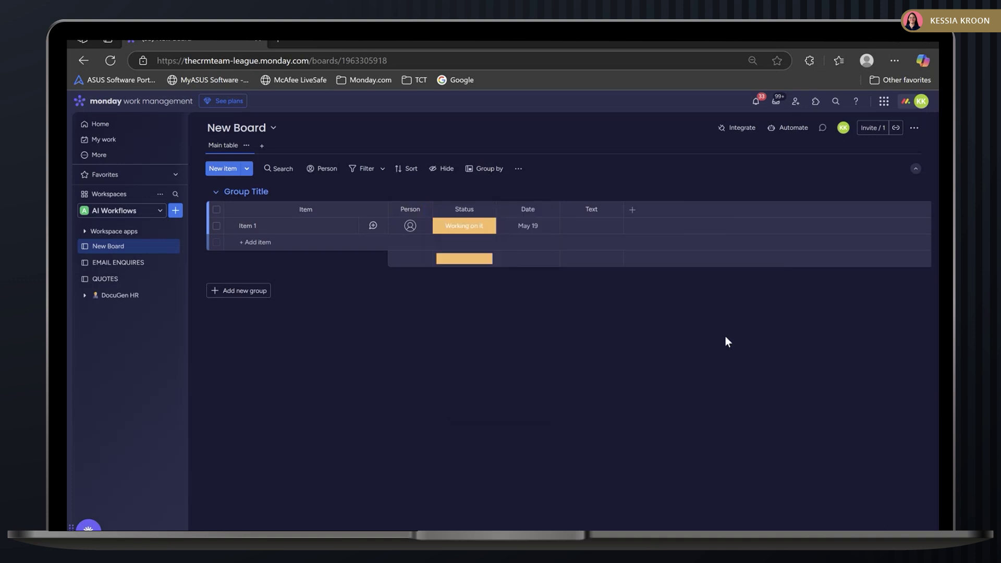
Configure Autofill with AI for the Text column using the Extract info action with Custom info as what to extract.
left_click(615, 211)
left_click(662, 233)
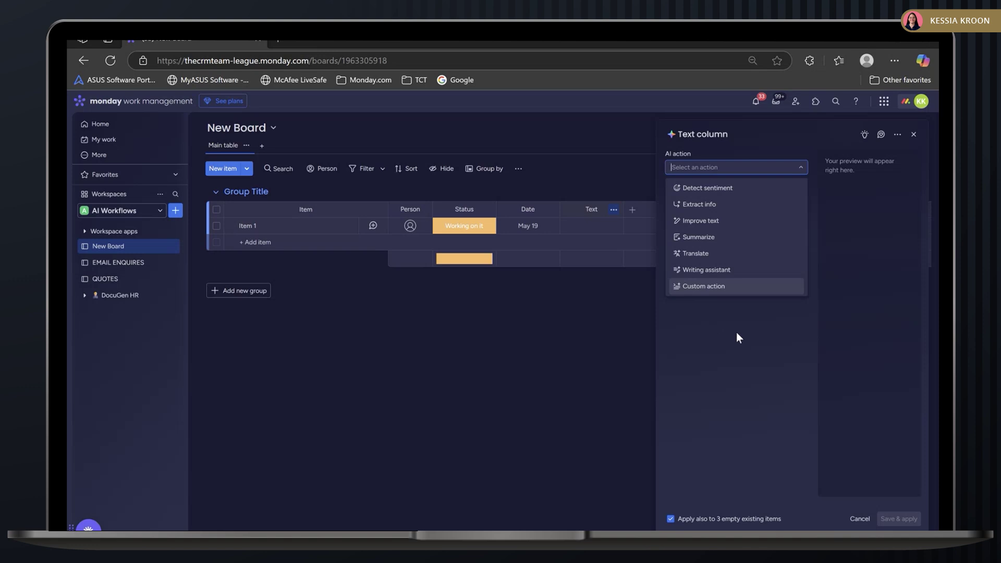
left_click(688, 209)
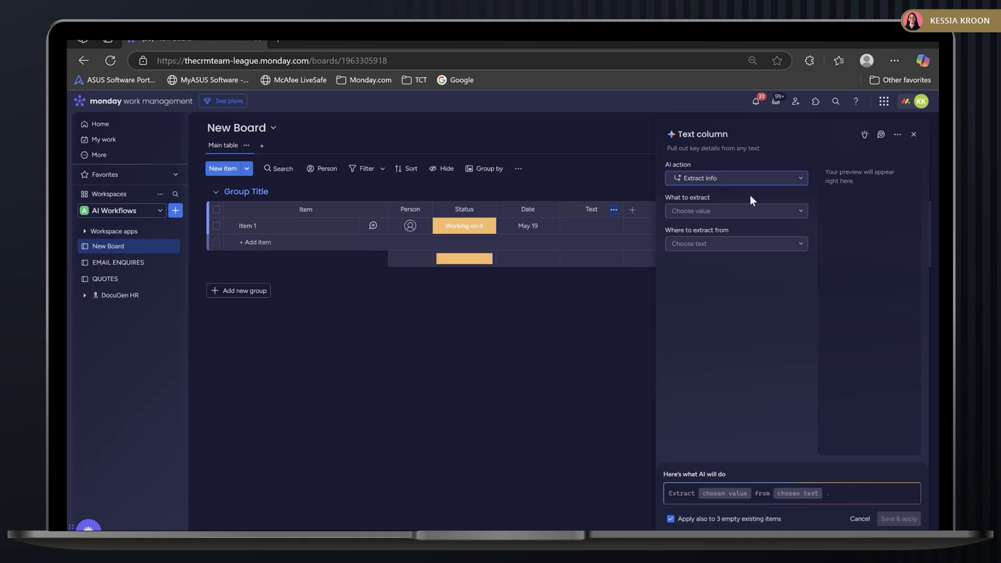
left_click(763, 205)
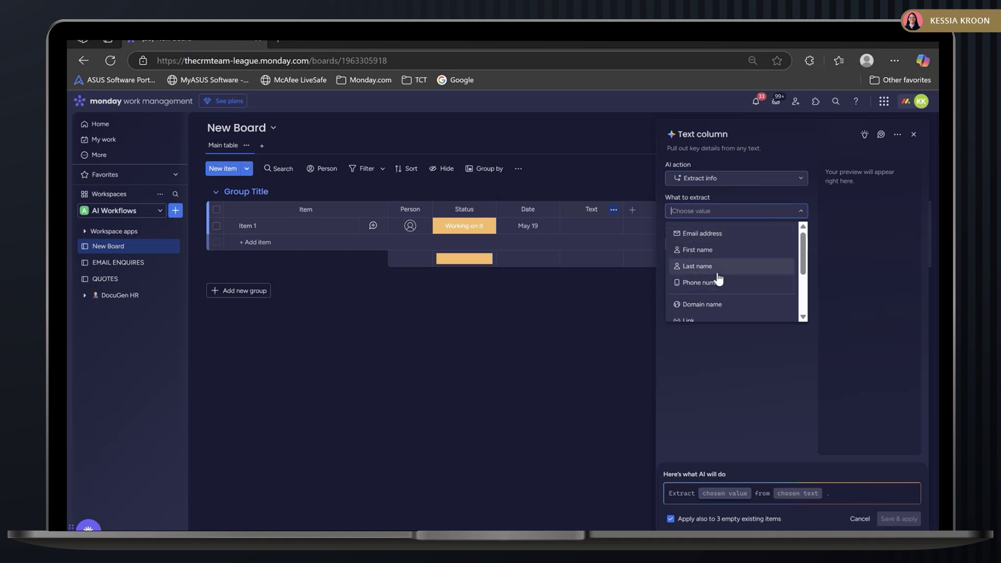
scroll(718, 280, "down", 2)
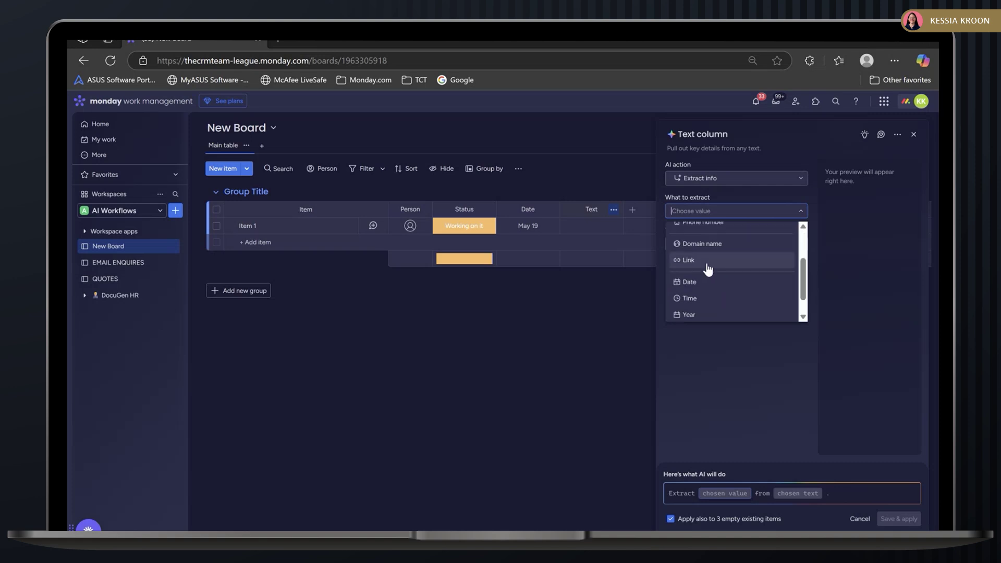
scroll(715, 308, "down", 1)
left_click(707, 313)
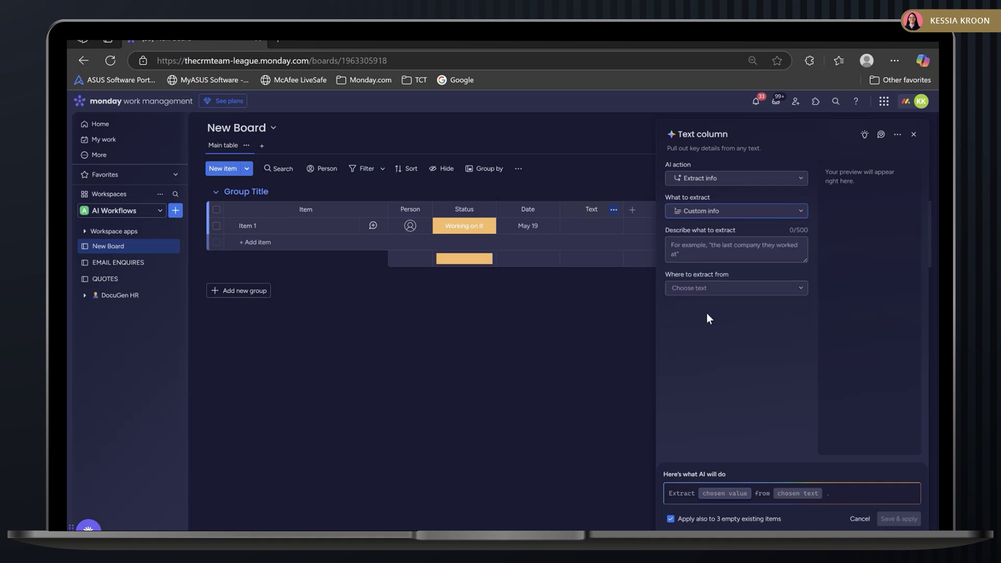
Examine the extraction description field and the available text sources, and close the Text column's autofill setup without saving.
left_click(761, 255)
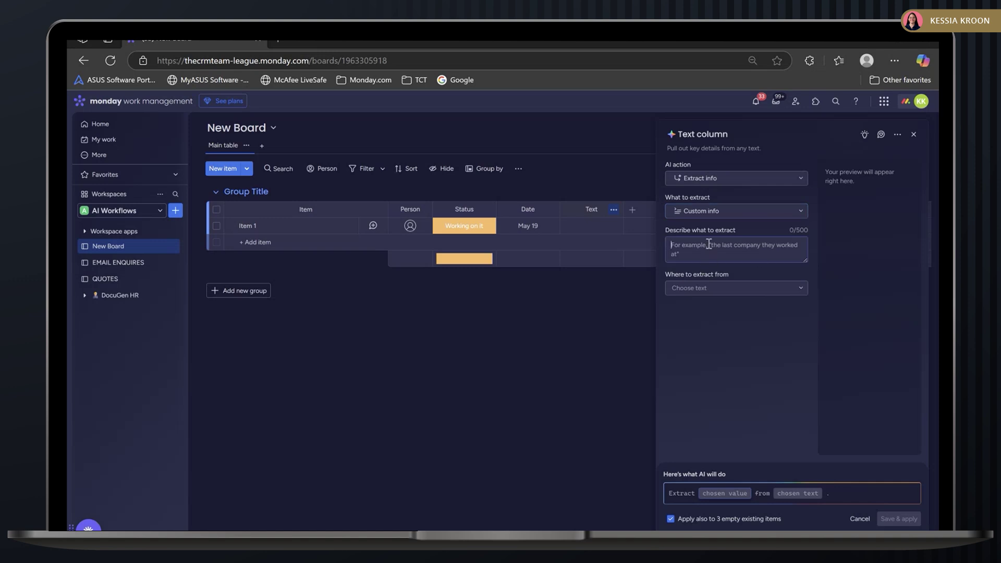
left_click(774, 290)
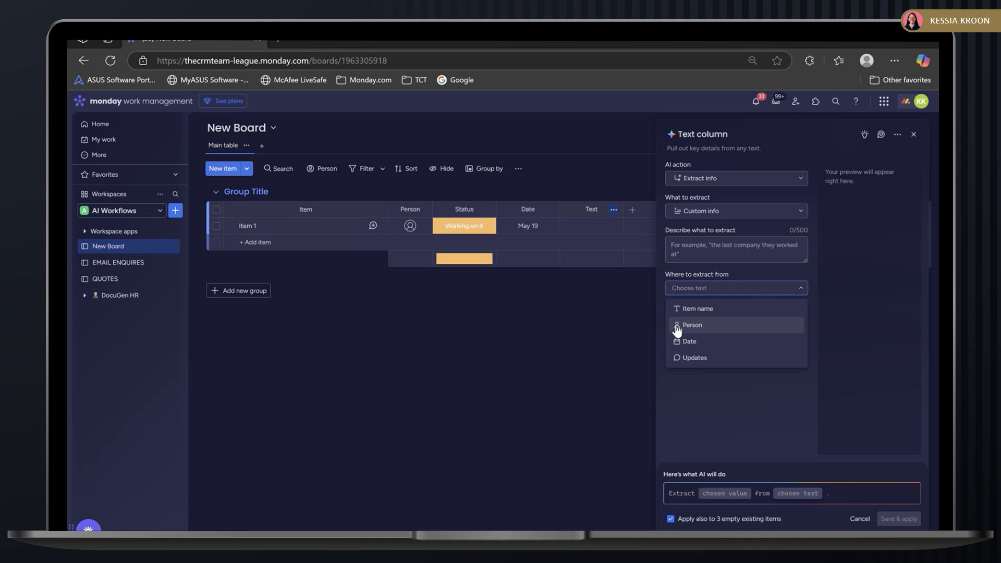
left_click(580, 322)
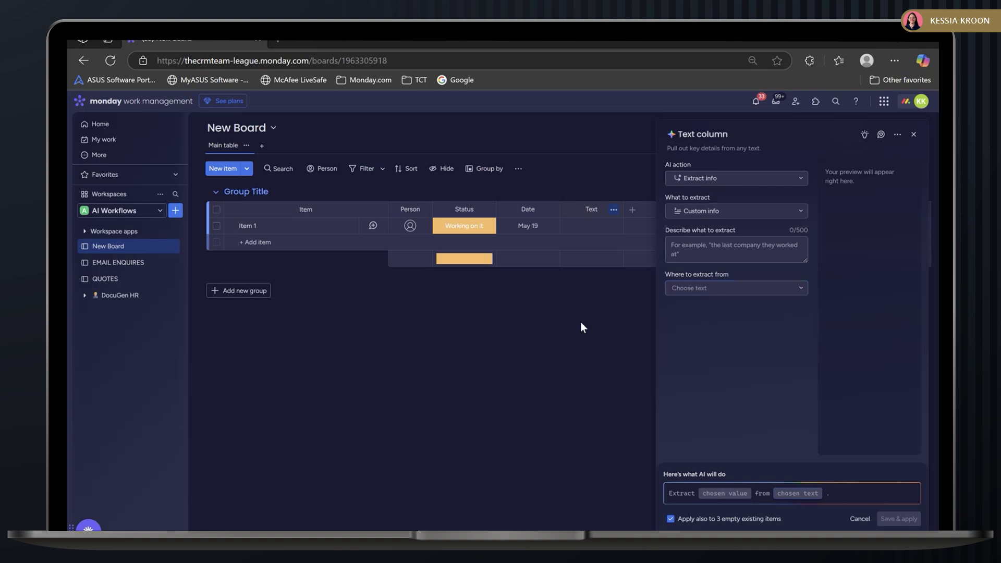
left_click(914, 135)
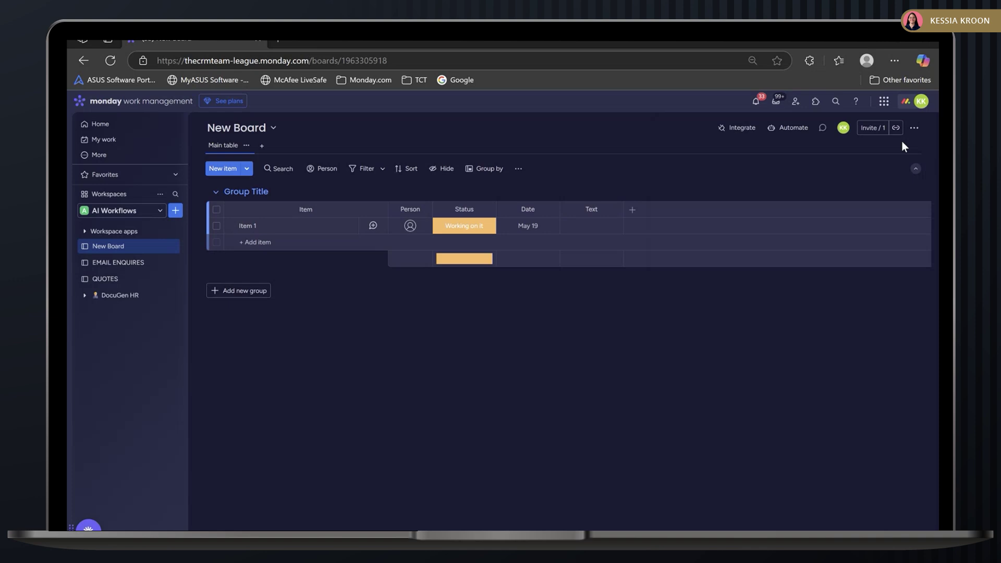
Open Autofill with AI for the Date column and examine its available AI actions.
left_click(550, 210)
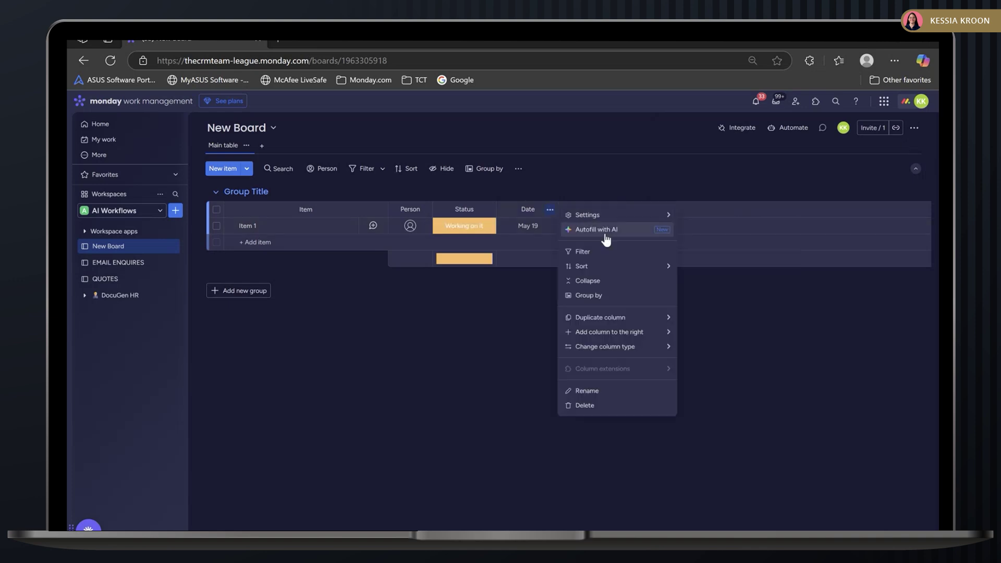
left_click(605, 234)
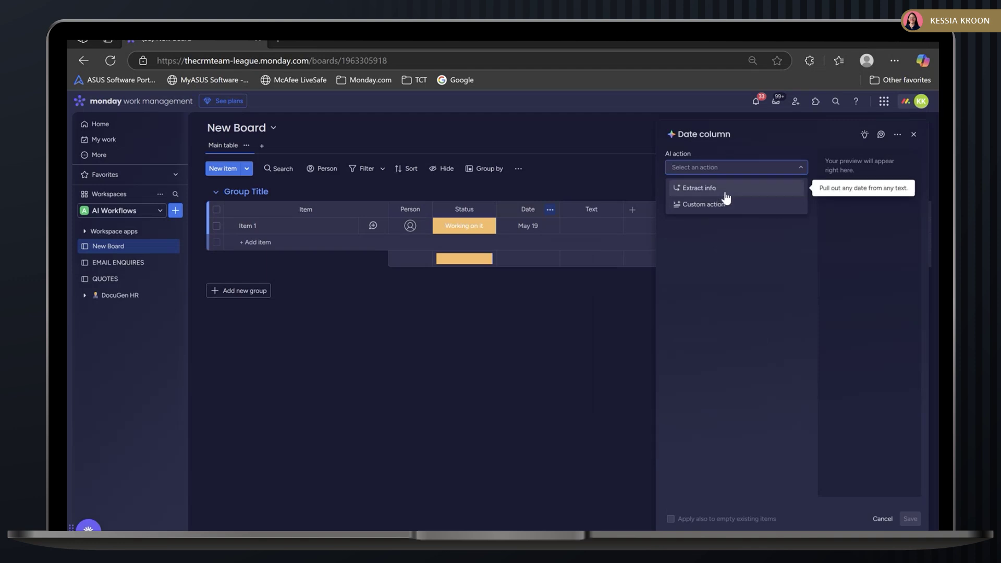
left_click(544, 367)
Open Autofill with AI for the Status column, examine its AI actions and label settings, and close the setup without saving.
left_click(486, 209)
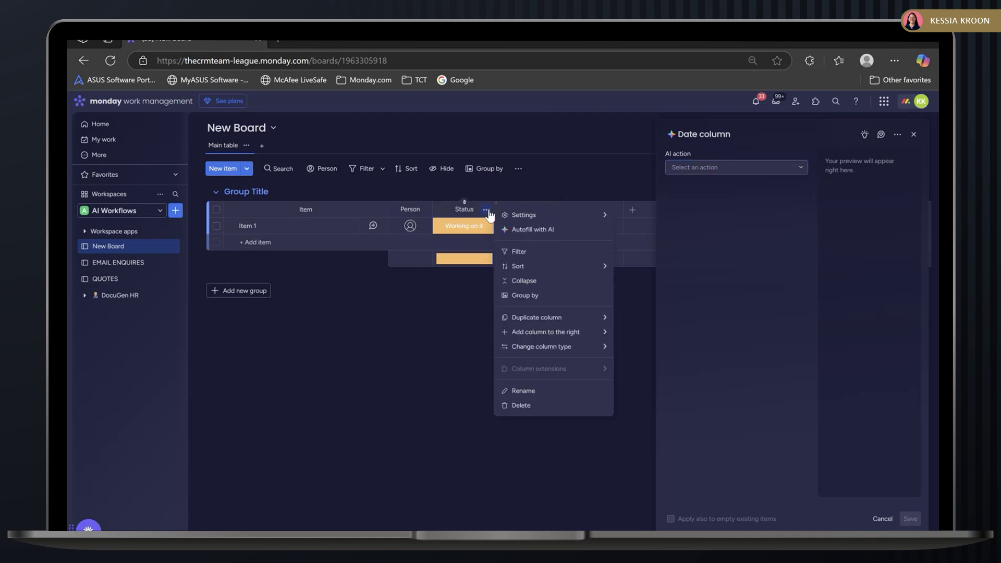
left_click(517, 229)
left_click(751, 178)
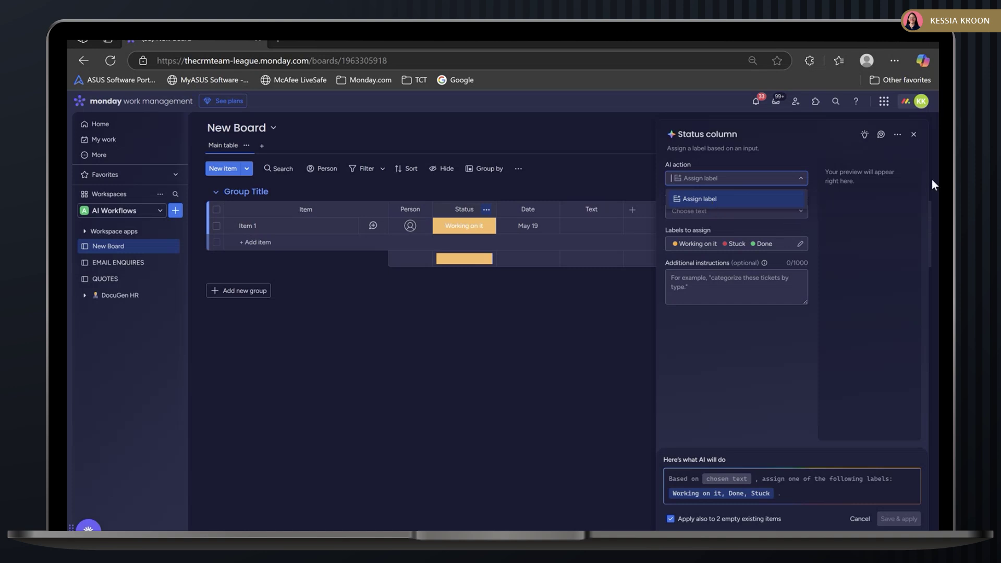
left_click(913, 136)
left_click(913, 135)
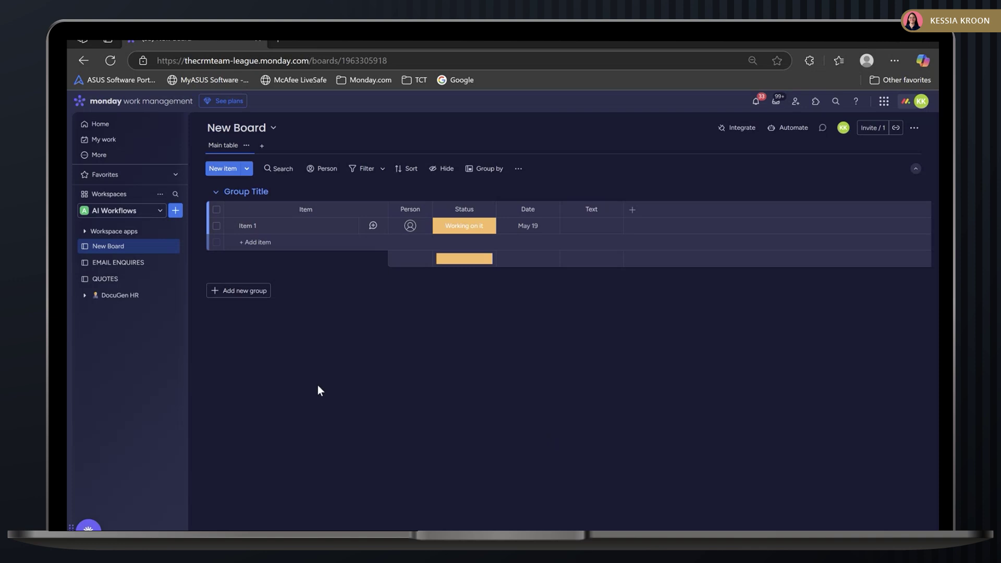
On the QUOTES board, review the Status column's Autofill with AI label rules based on Price, and save the setup.
left_click(105, 279)
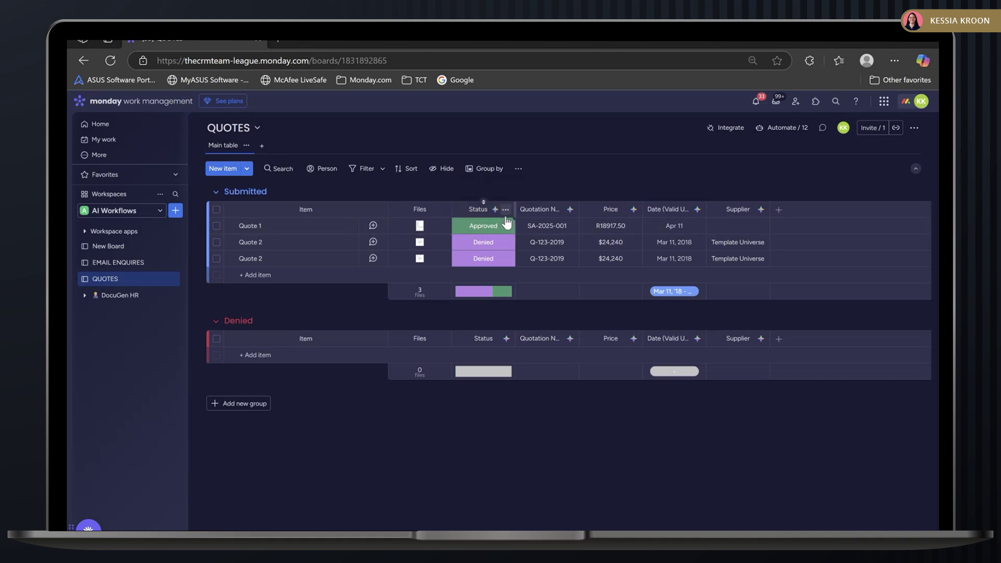
left_click(506, 214)
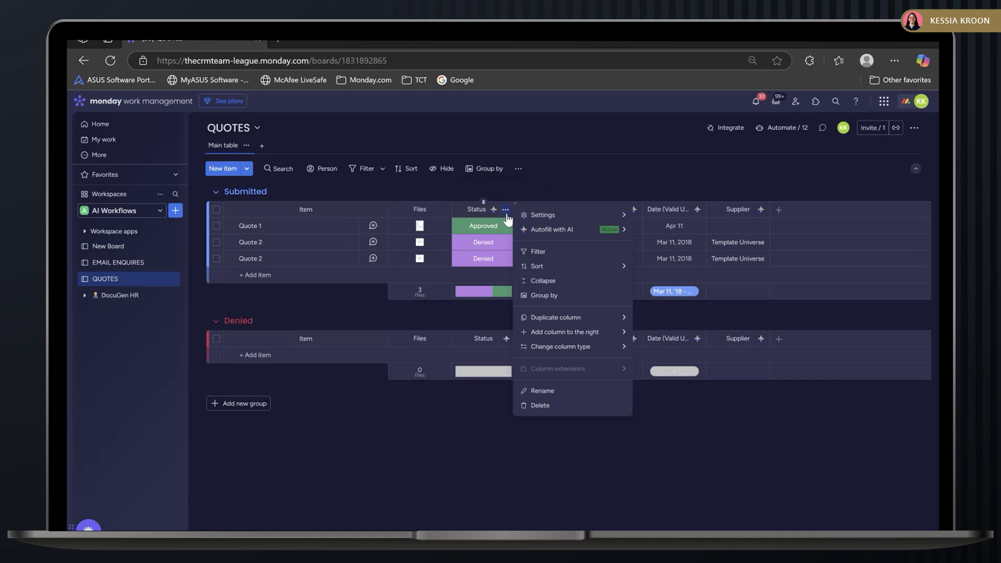
mouse_move(607, 233)
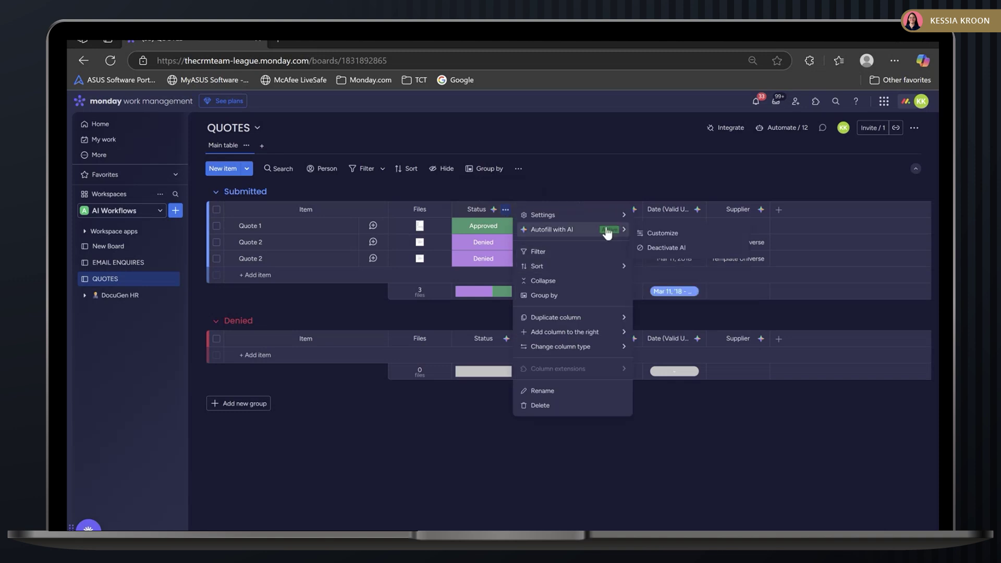
left_click(662, 233)
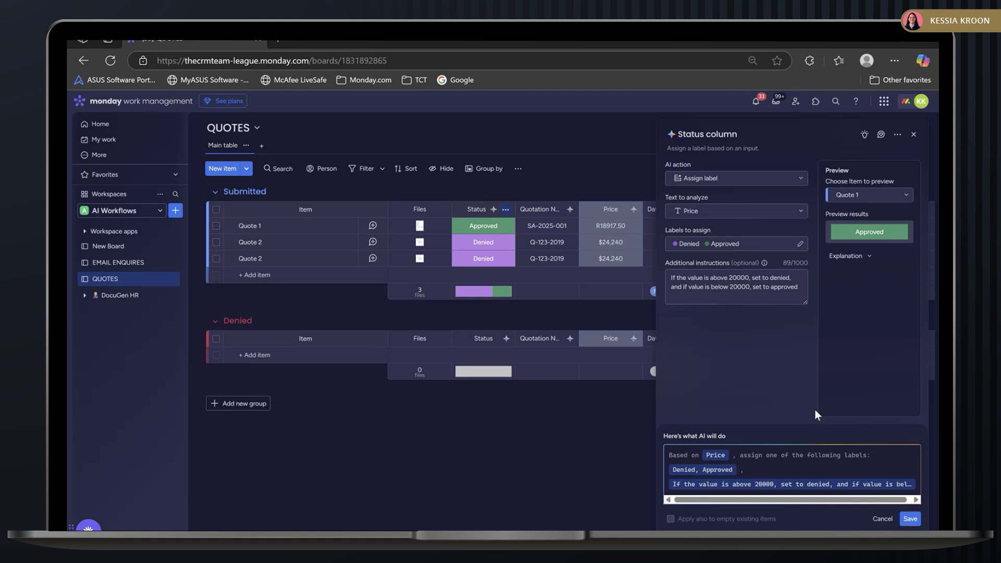
left_click(910, 519)
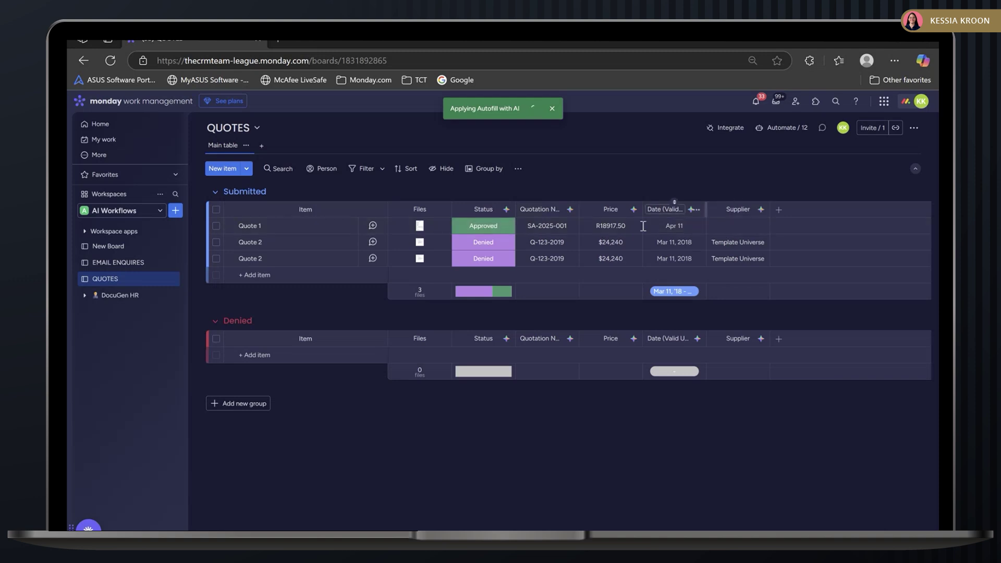
Review the Quotation Number column's Autofill with AI extraction settings and available sources, and save the setup.
left_click(569, 209)
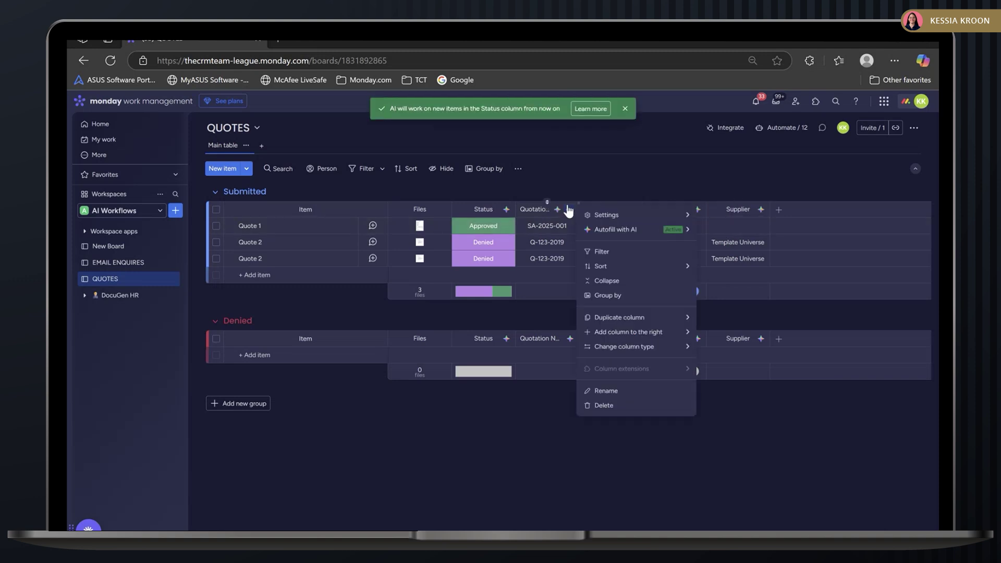
left_click(607, 230)
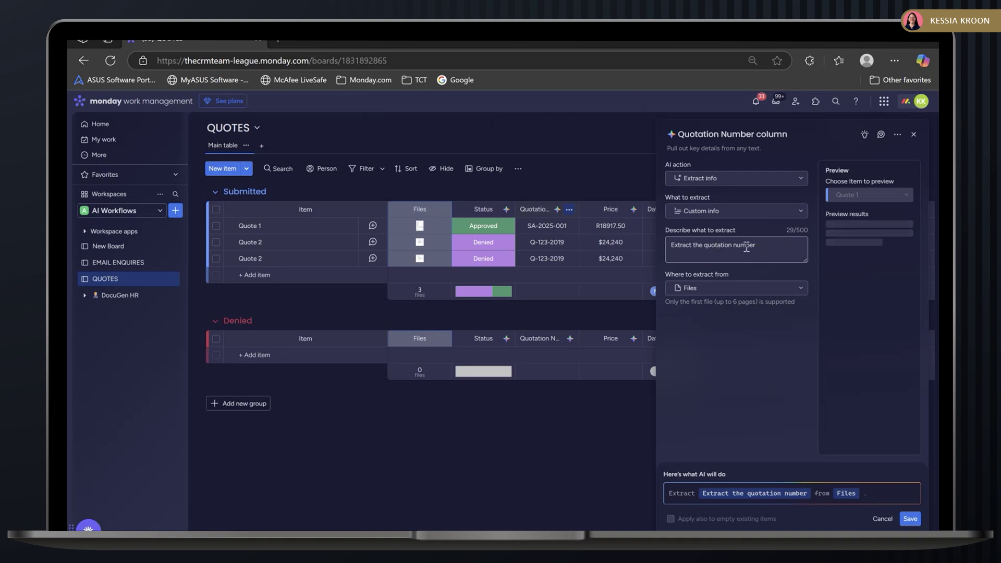
left_click(719, 289)
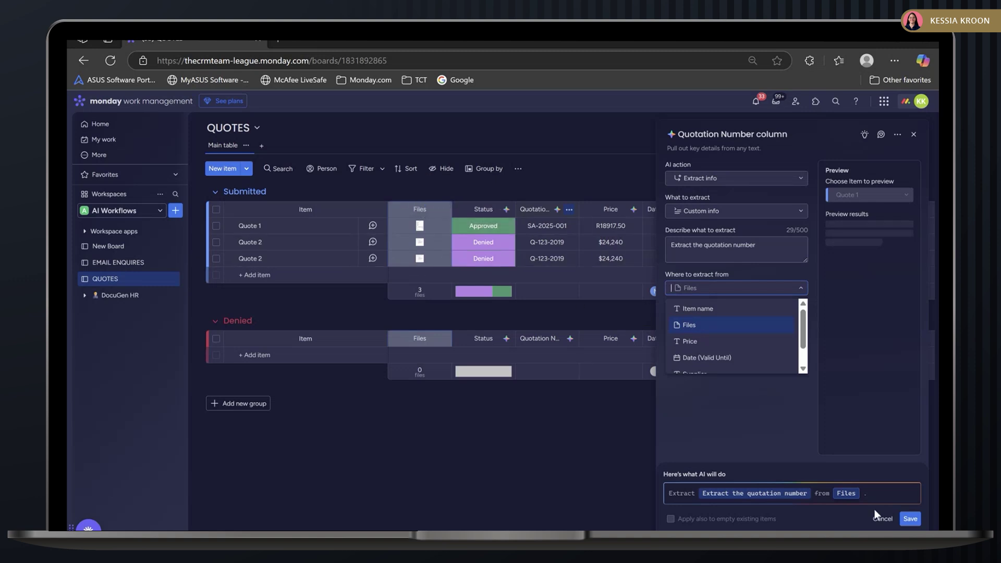
left_click(910, 518)
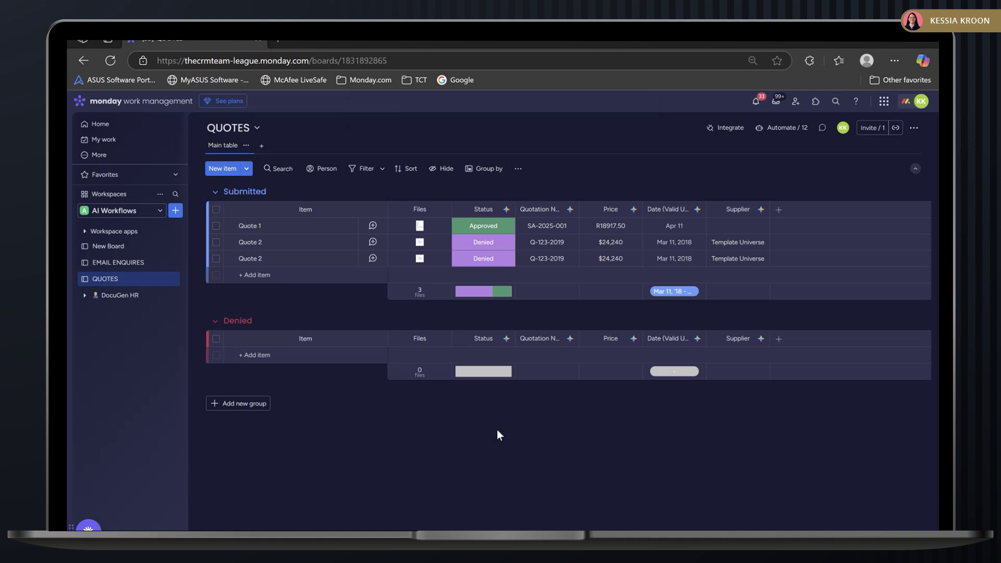
Add an item named "Quote 3" to the Submitted group.
left_click(303, 277)
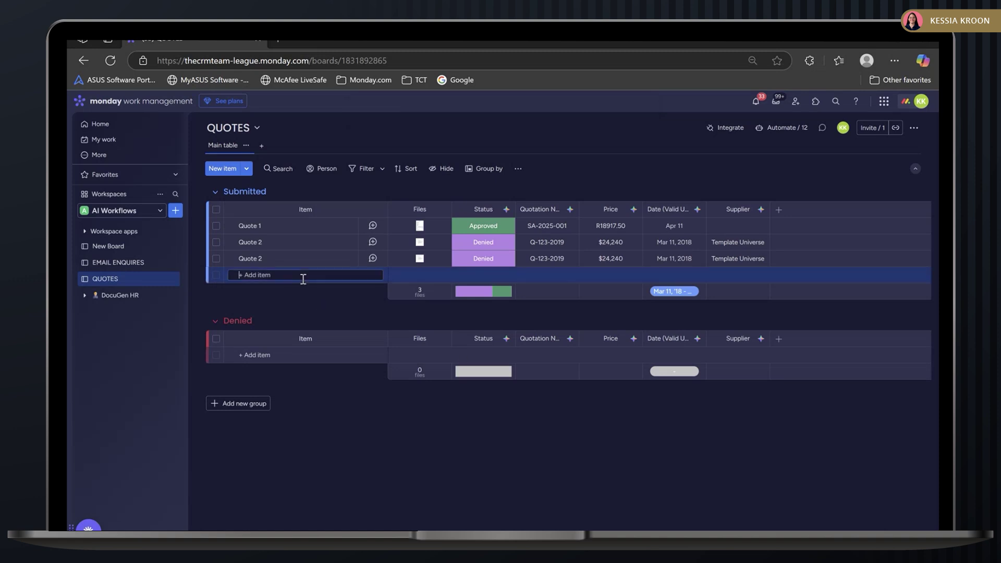
type("Quote 3")
key("Return")
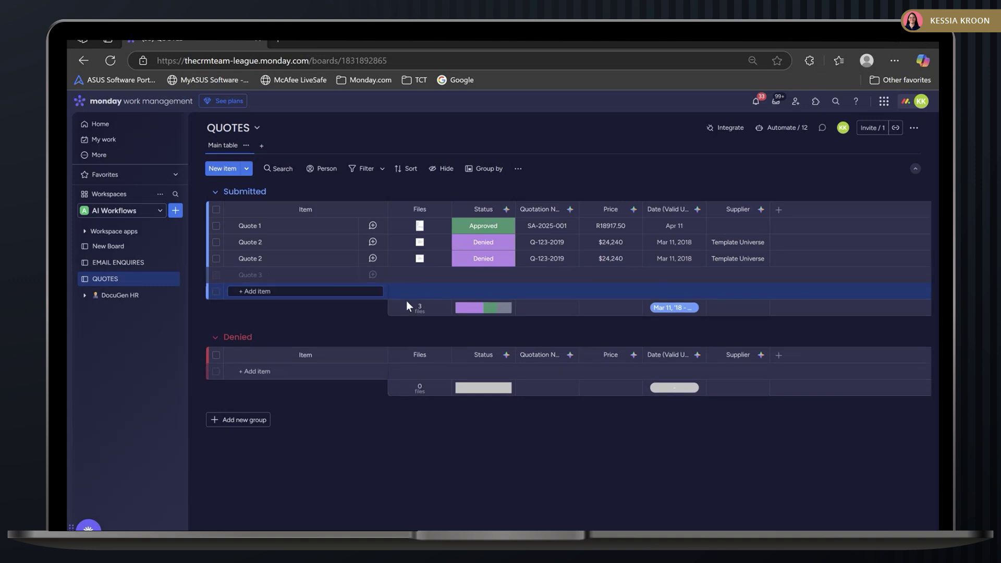
Search the Documents folder for "quote" and upload the Quote file to the Files column of Quote 3.
left_click(418, 276)
left_click(442, 295)
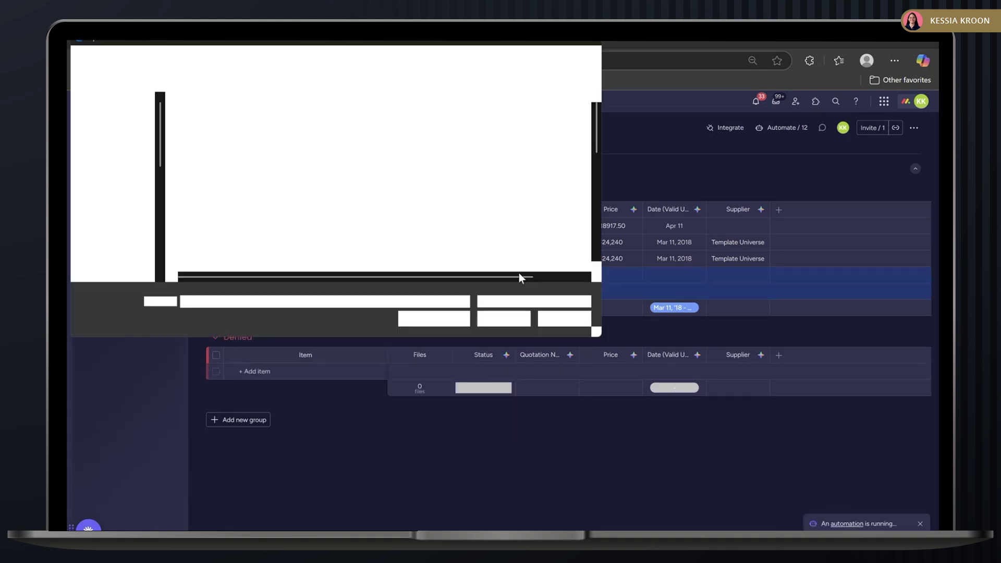
key("Escape")
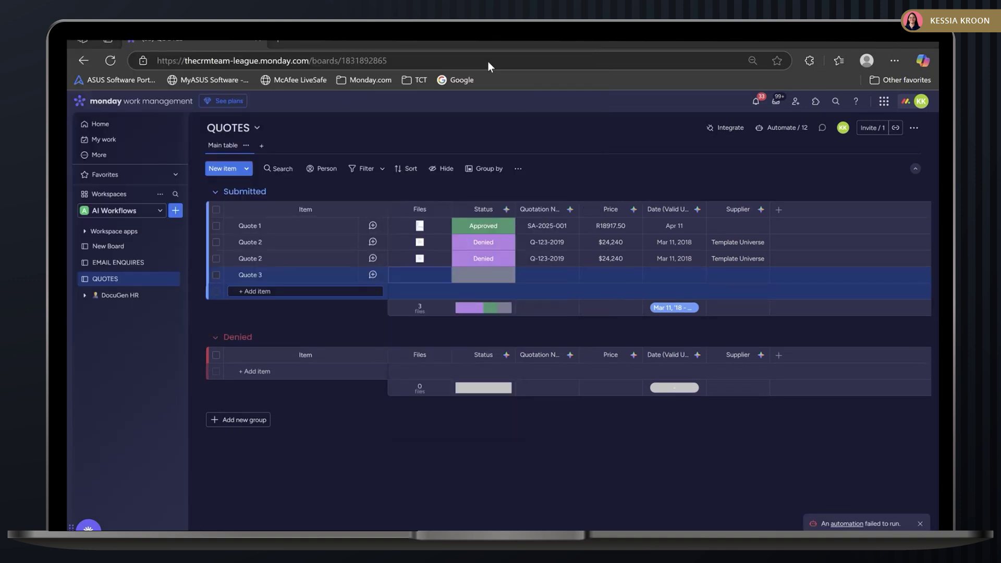
left_click(141, 41)
left_click(527, 144)
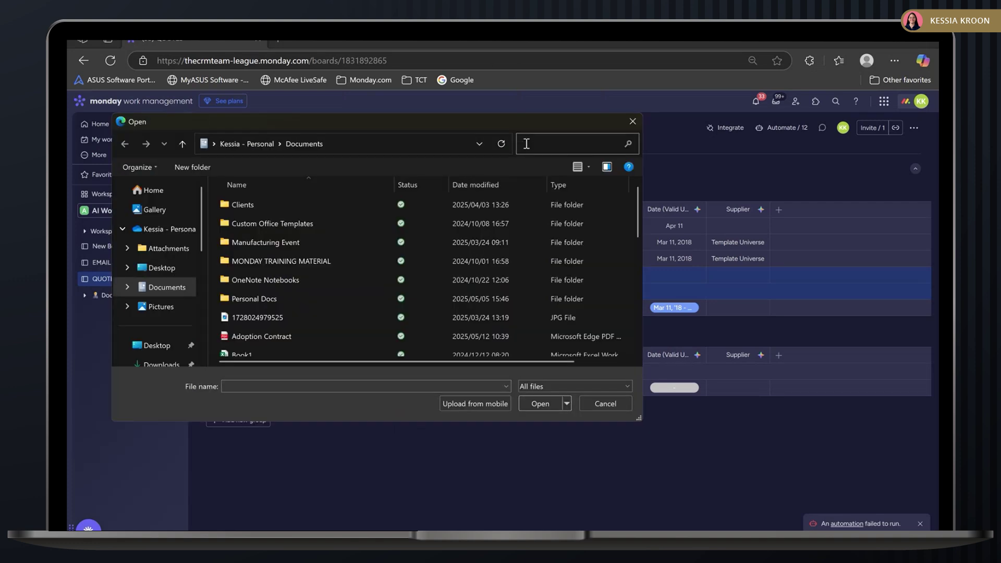
type("qupte")
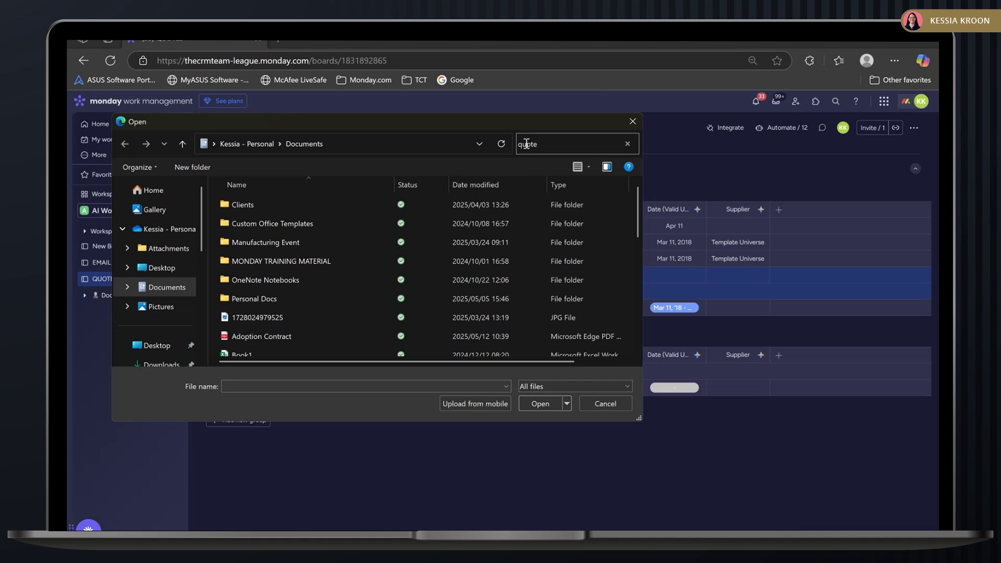
key("BackSpace")
type("ote")
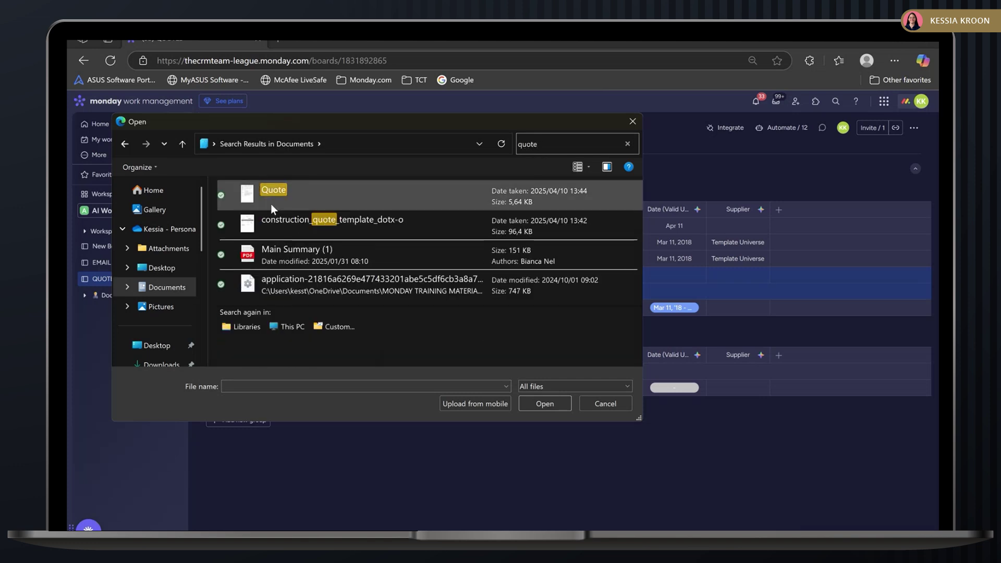
left_click(330, 197)
double_click(333, 199)
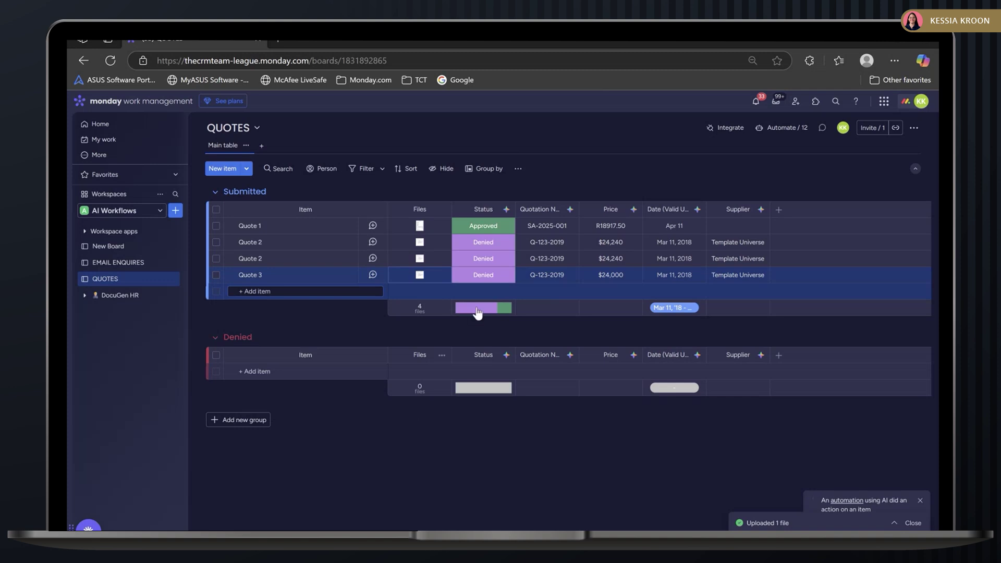
Examine the AI-filled price, quotation number and supplier of Quote 3 against the other submitted quotes.
left_click(619, 274)
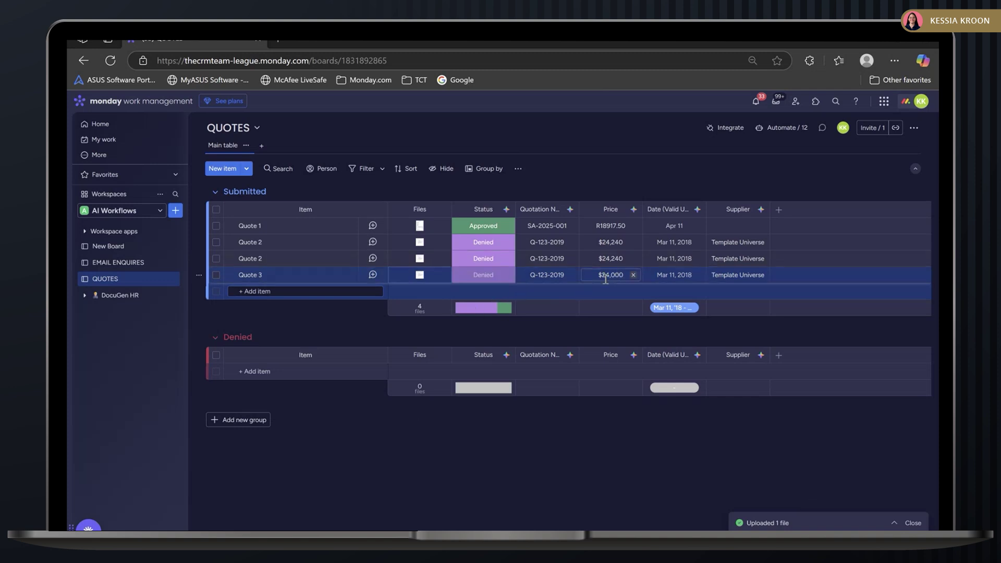
key("Return")
left_click(536, 276)
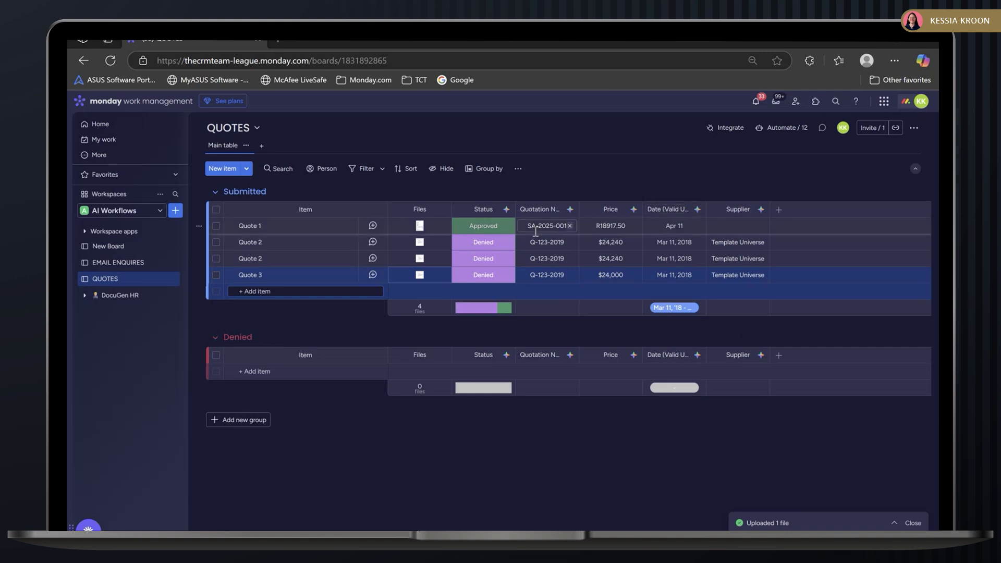
left_click(624, 251)
left_click(720, 285)
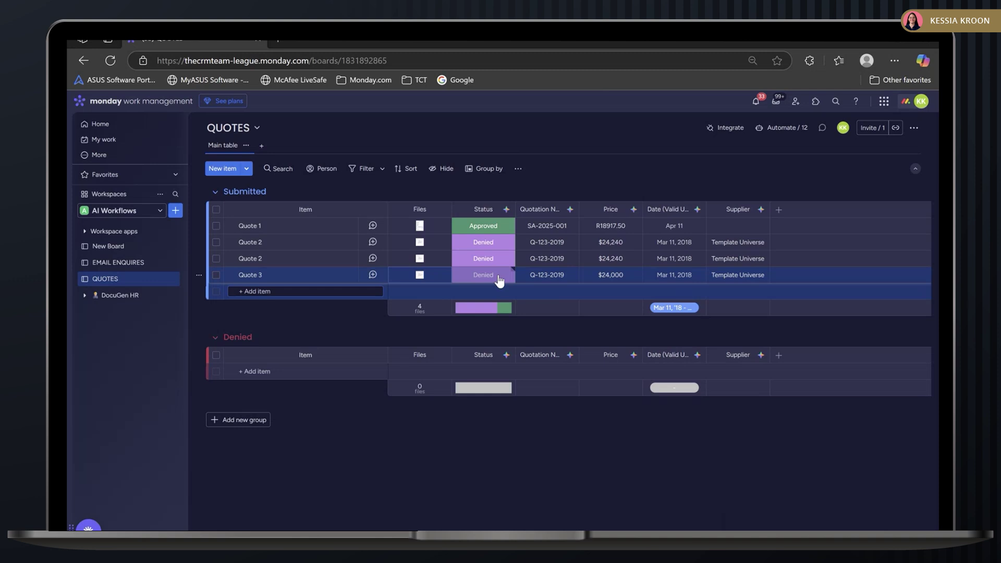
On the EMAIL ENQUIRES board, examine the email filter of the automation that creates items from received emails, and close it without updating.
left_click(106, 266)
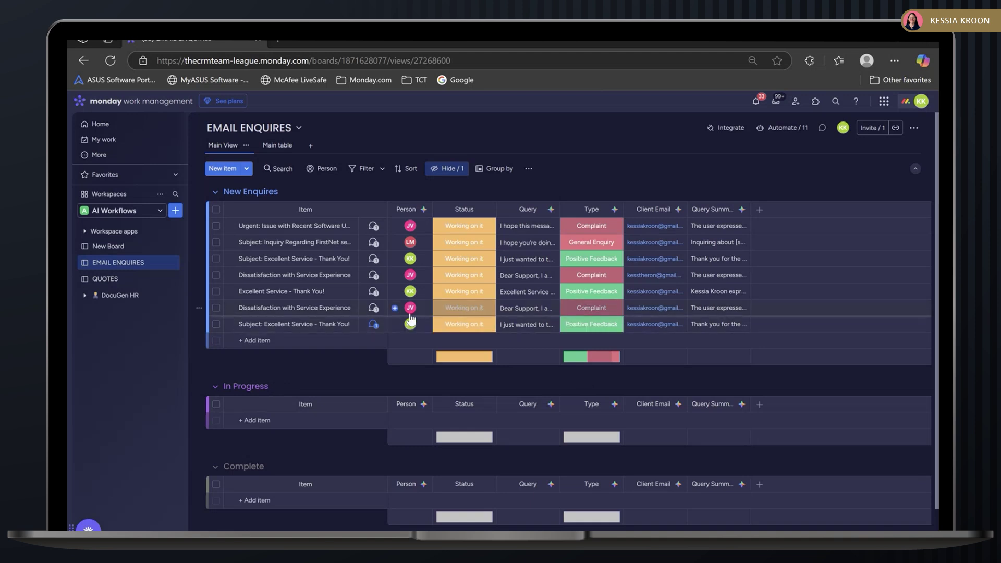
mouse_move(410, 308)
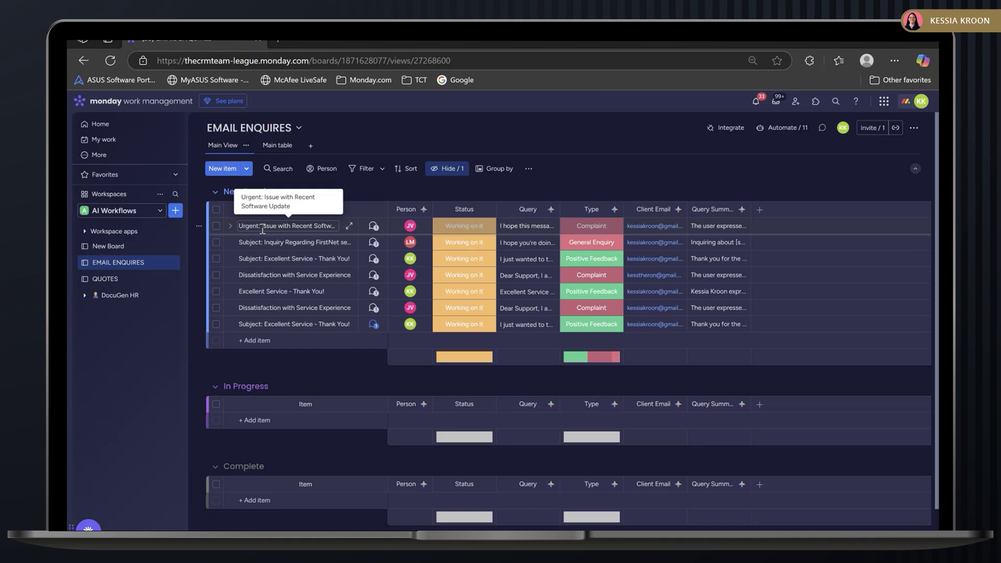
left_click(787, 128)
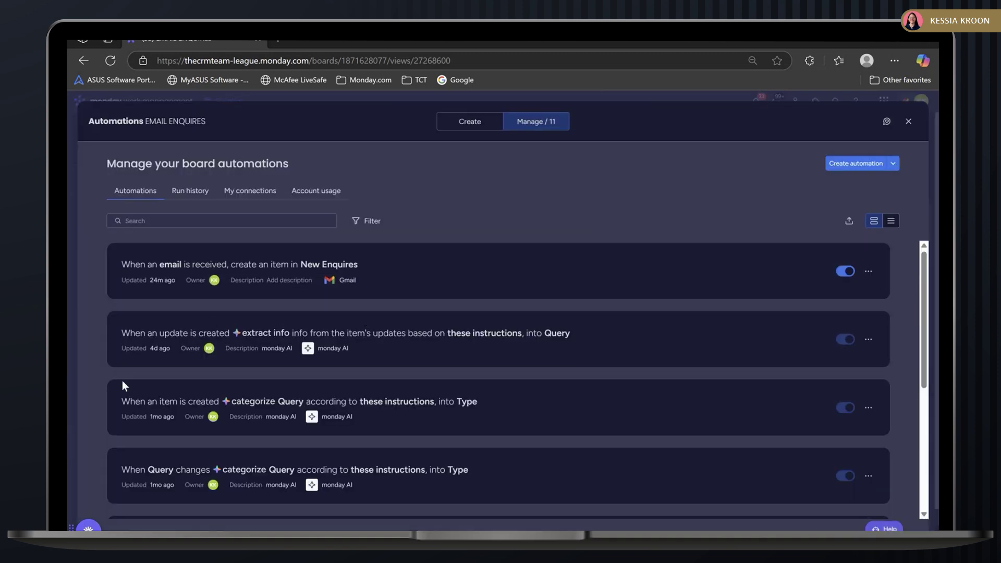
left_click(173, 267)
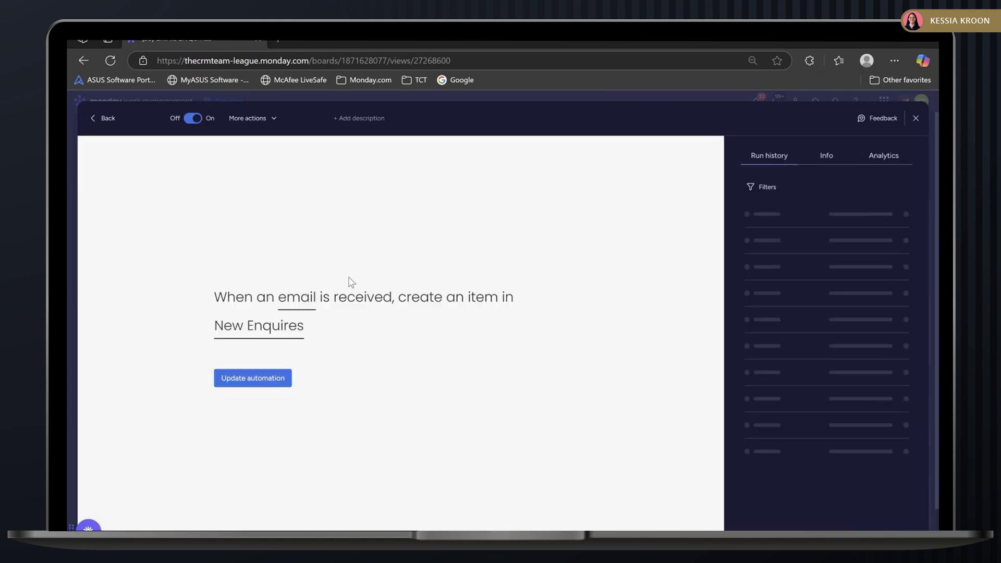
left_click(301, 301)
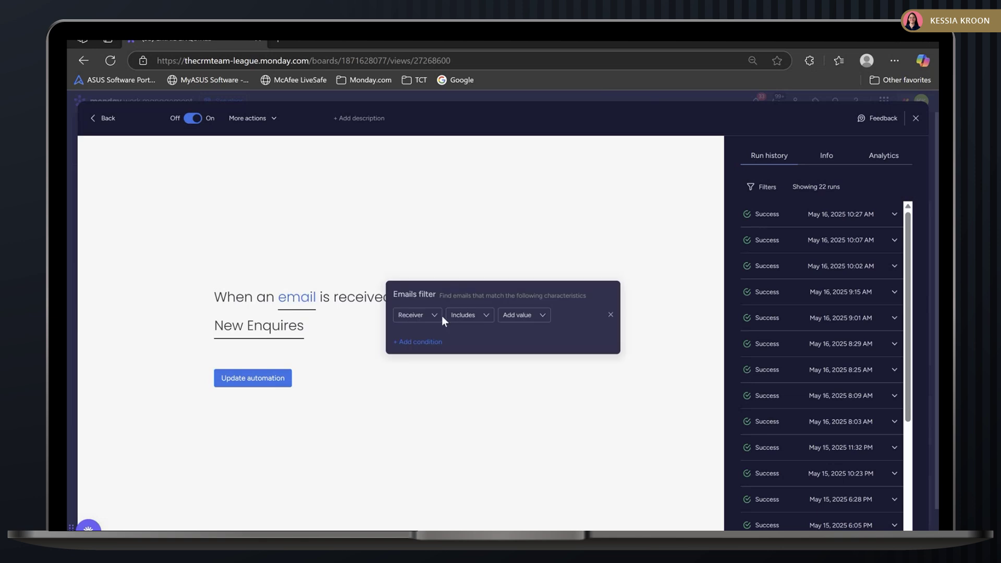
left_click(553, 189)
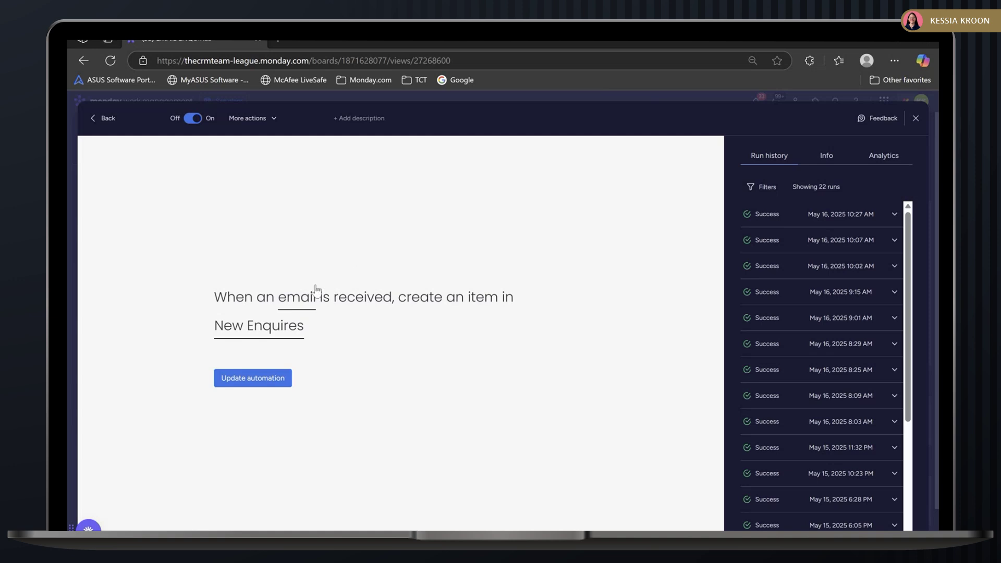
left_click(916, 120)
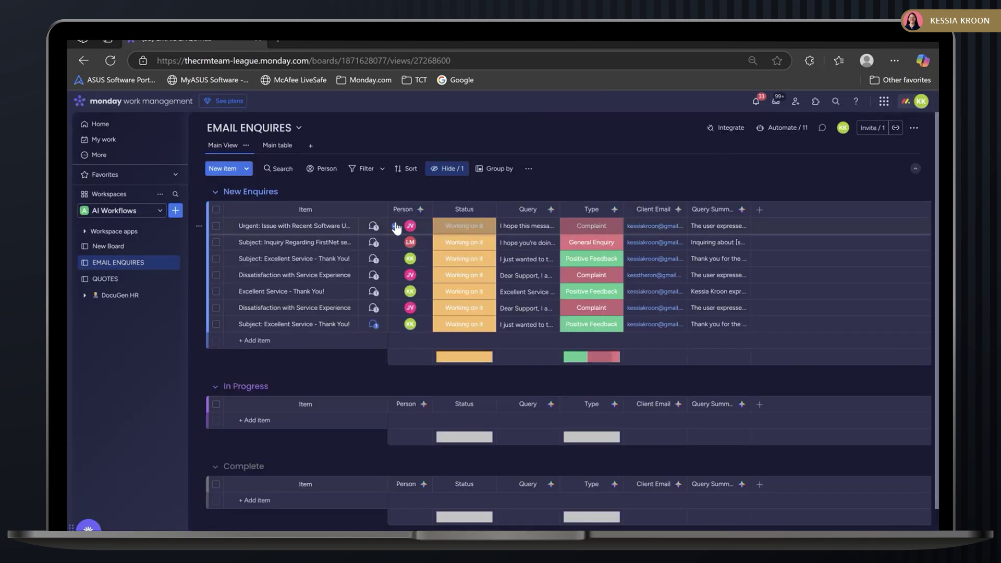
Read the full incoming email in the updates of the "Urgent: Issue with Recent Software Update" item, and close the item.
left_click(374, 226)
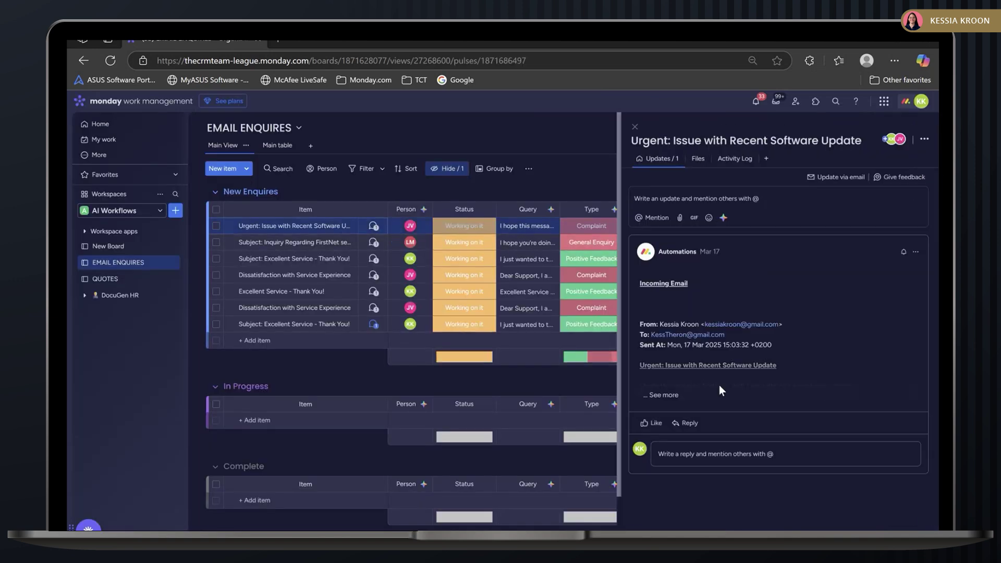
left_click(660, 404)
scroll(757, 360, "down", 2)
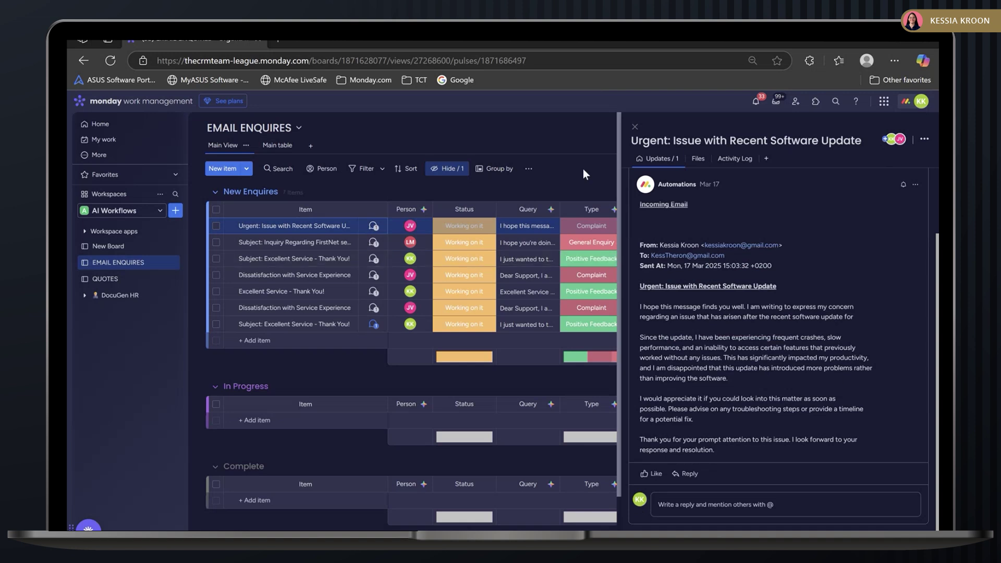
left_click(635, 127)
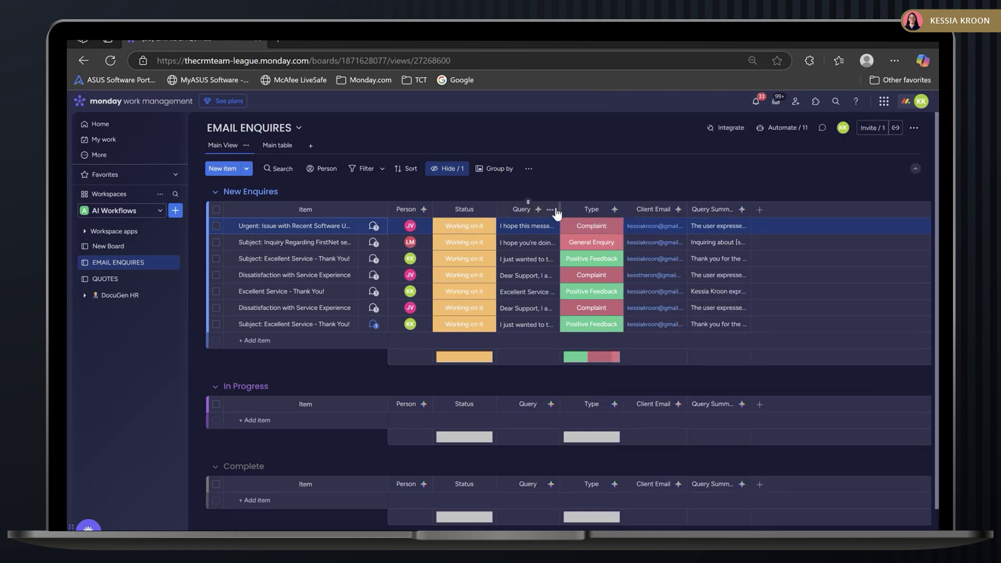
Examine the Query column's Autofill with AI extraction settings and preview result, and close the setup without saving.
left_click(550, 209)
mouse_move(595, 239)
left_click(698, 233)
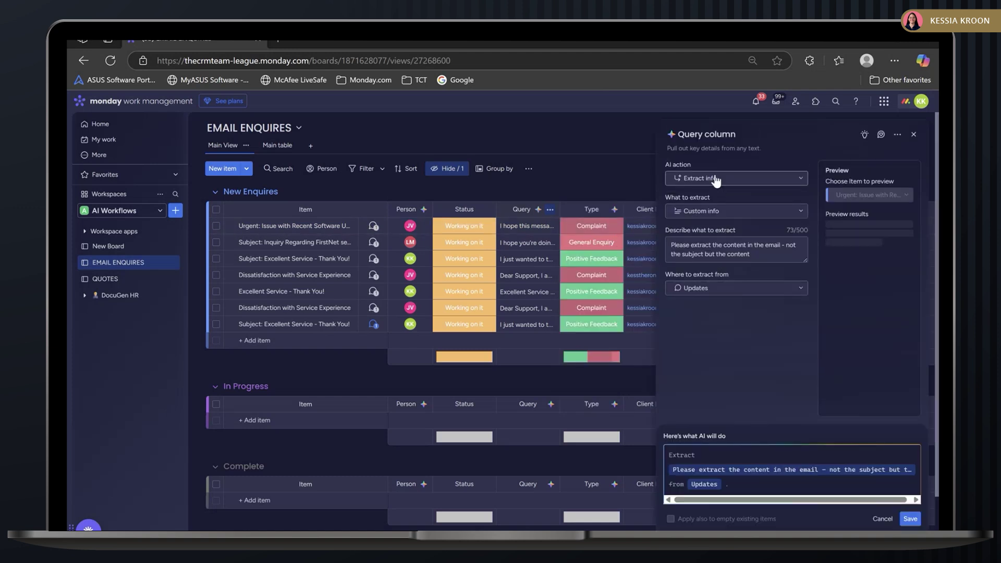
left_click(733, 211)
left_click(728, 211)
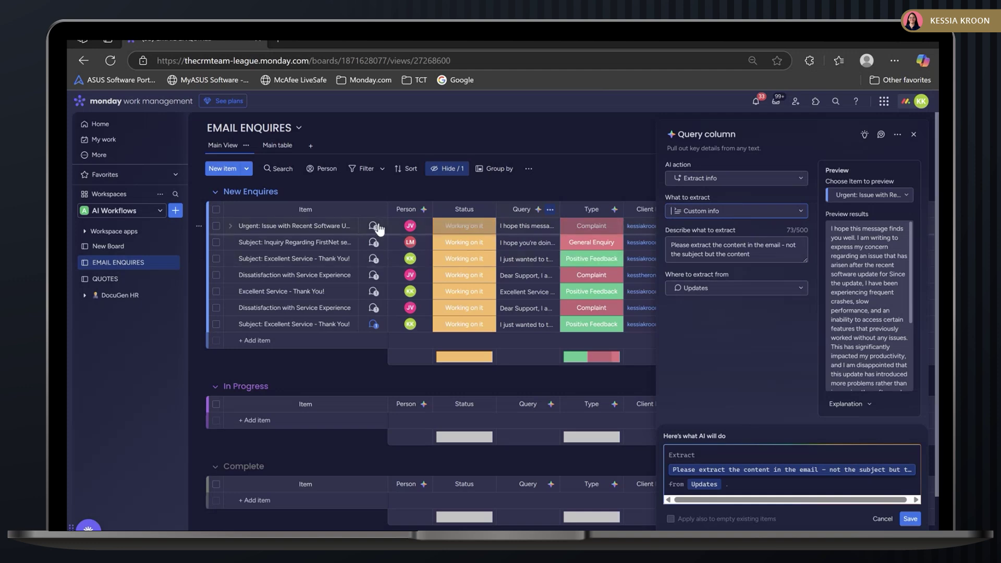
left_click(913, 136)
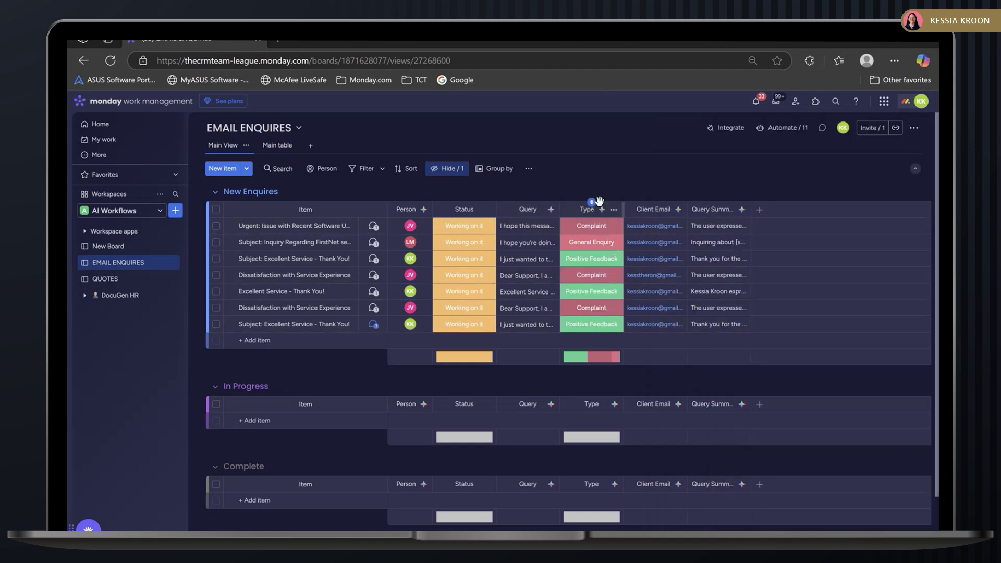
Review the Type column's Autofill with AI labels and additional instructions, and save the Assign label setup.
left_click(613, 209)
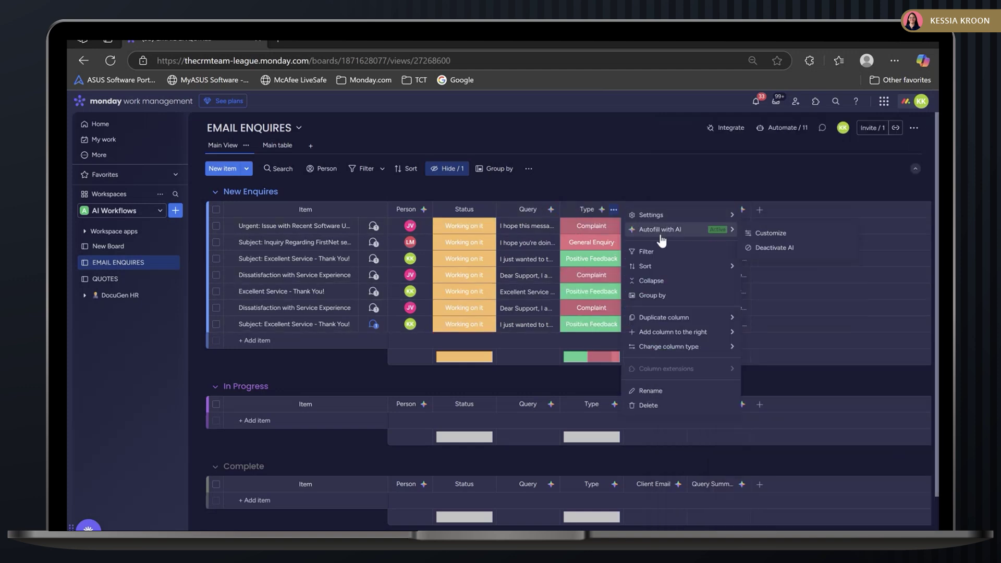
left_click(697, 229)
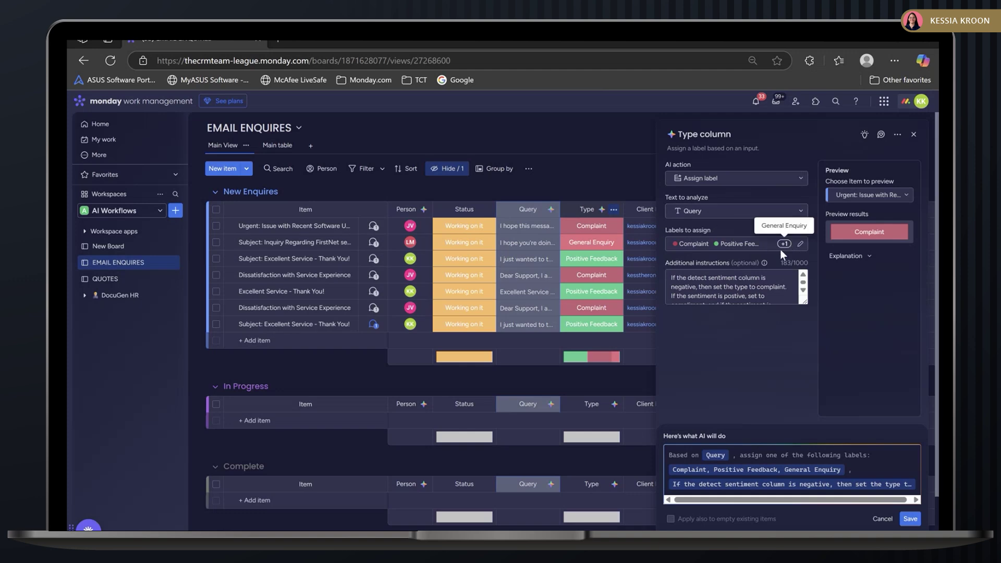
scroll(747, 289, "down", 2)
scroll(747, 288, "up", 2)
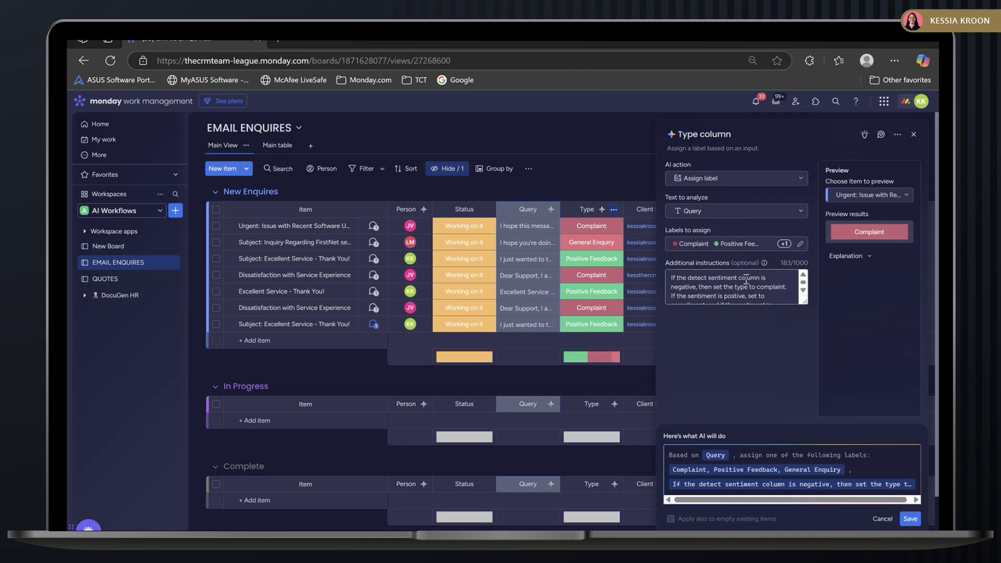
scroll(745, 271, "down", 3)
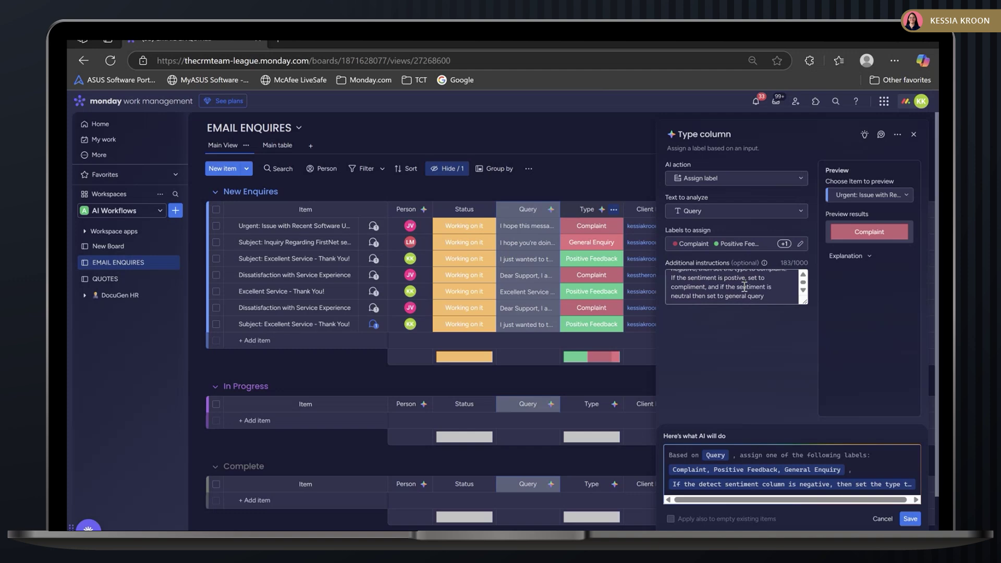
left_click(910, 519)
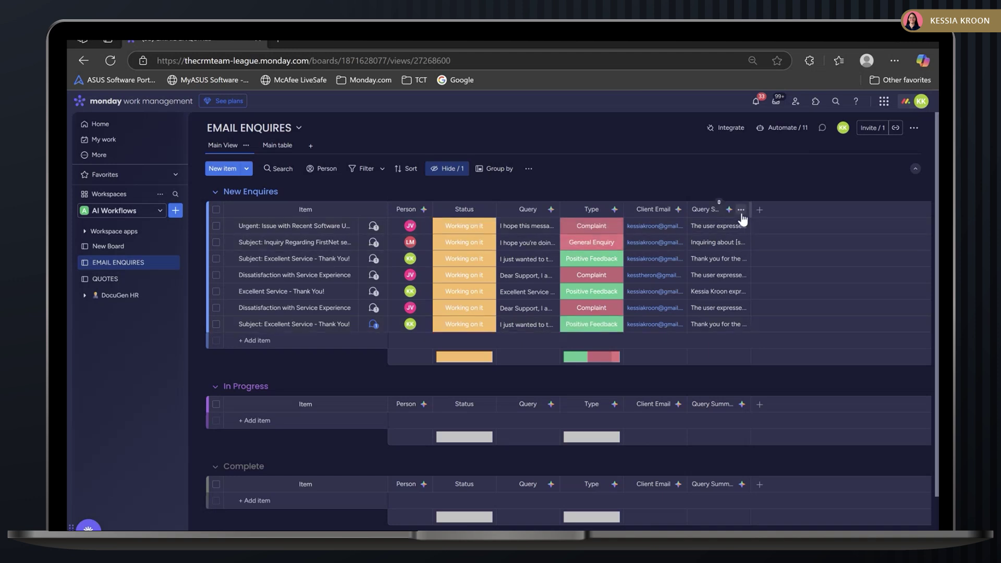
Customize the Query Summary column's Autofill with AI using the Summarize action on the Query text, and save it.
left_click(741, 209)
left_click(777, 231)
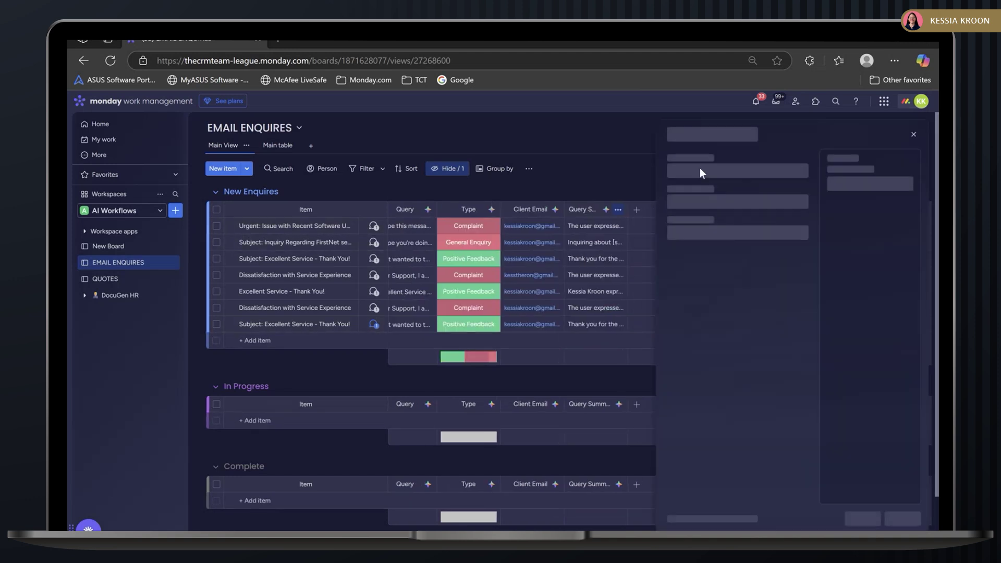
left_click(695, 182)
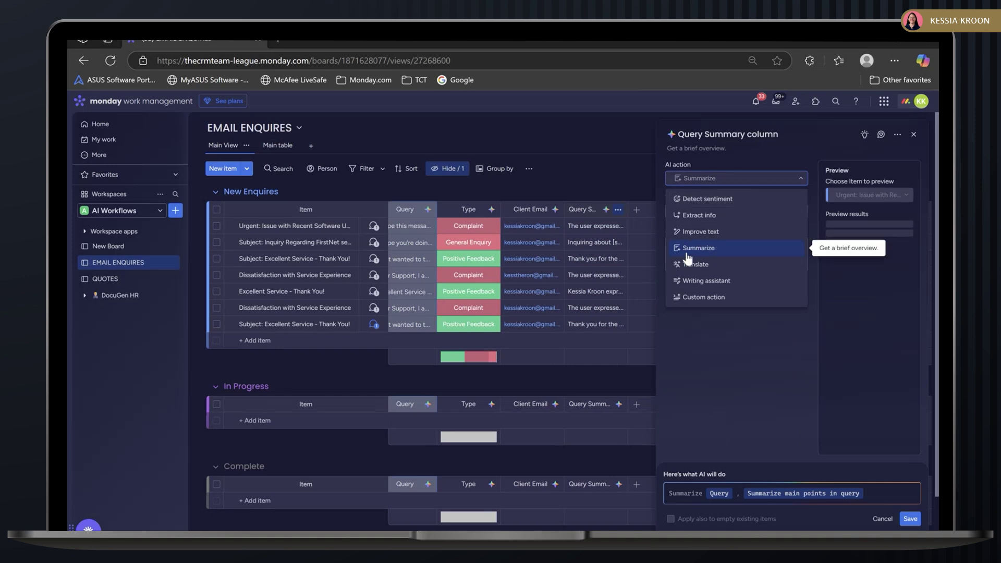
left_click(697, 245)
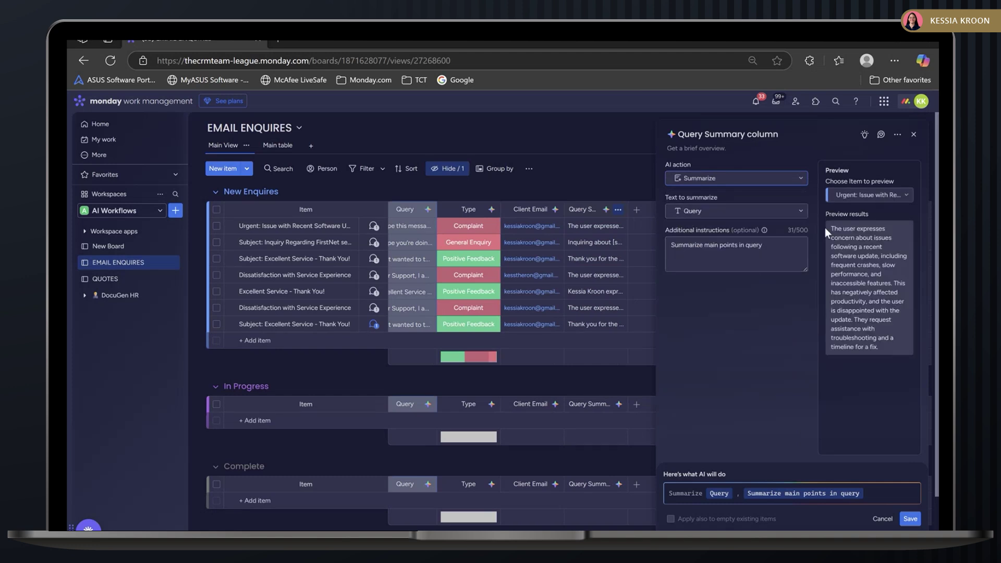
left_click(909, 518)
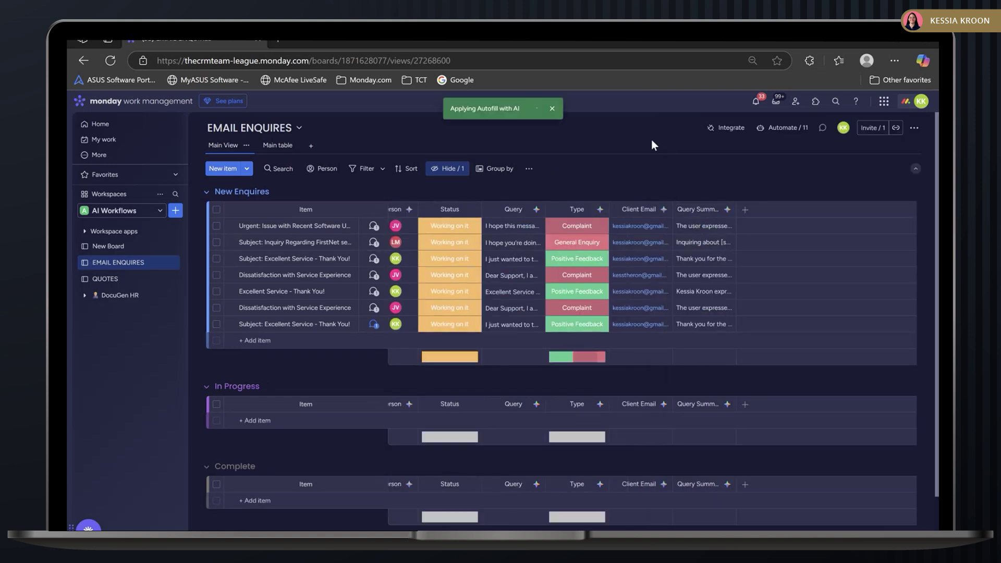
Read the full Query text of the "Urgent: Issue with Recent Software Update" item and compare it with its Query Summary.
left_click(511, 228)
scroll(500, 292, "down", 3)
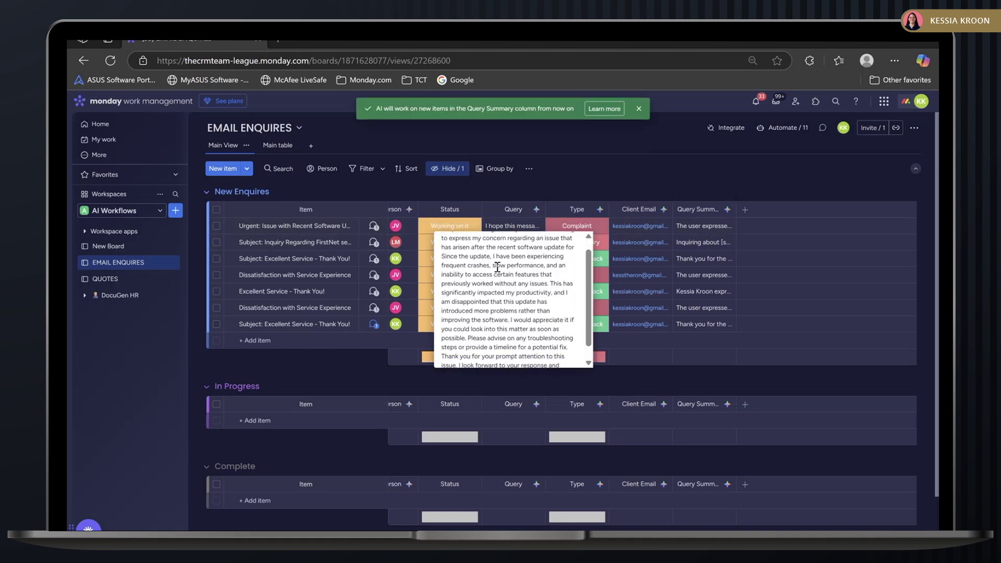
scroll(496, 269, "up", 3)
left_click(656, 149)
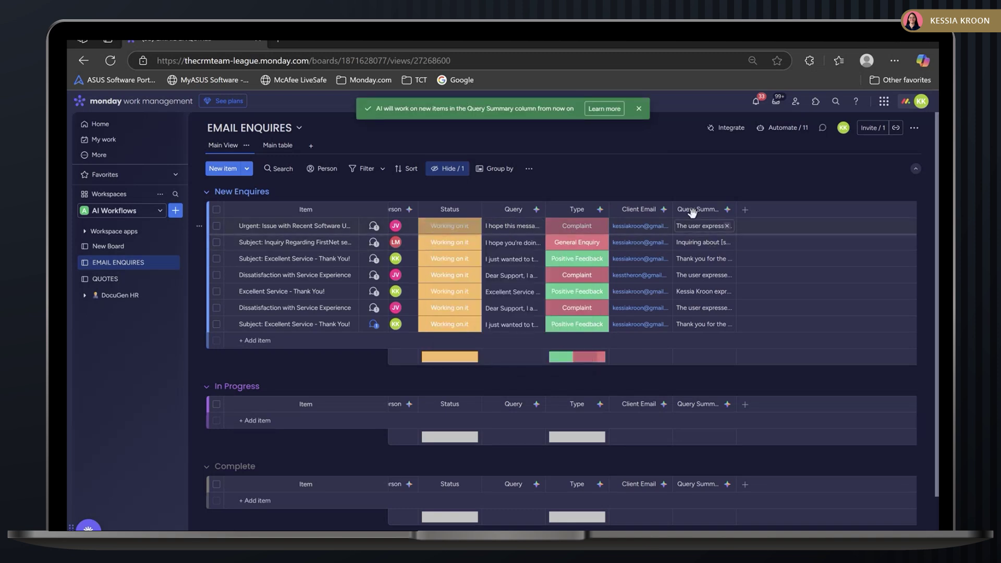
mouse_move(697, 230)
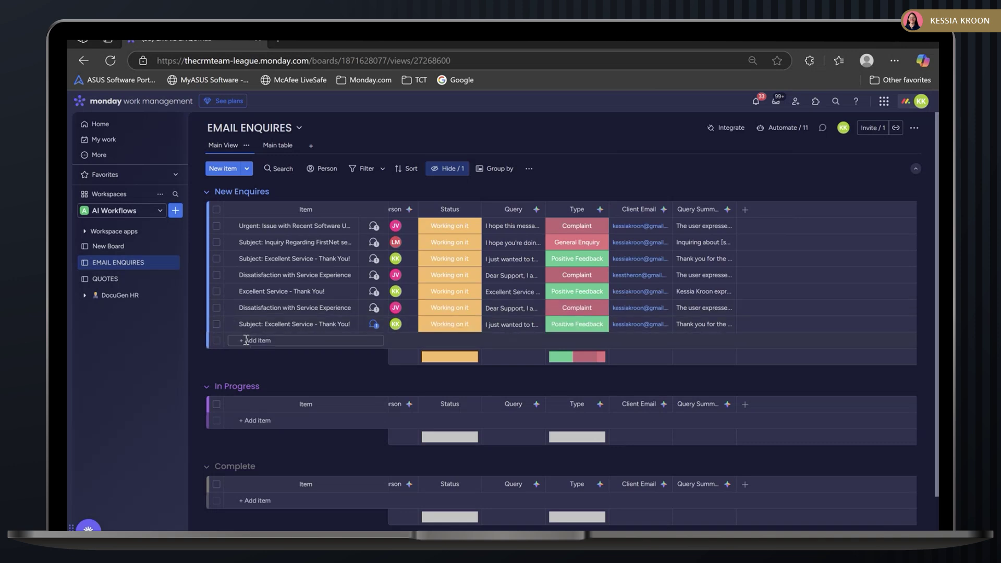
Add an item named "Unhappy With Service Provided" to the New Enquires group and check its Query text.
left_click(323, 339)
type("Unhappy With Service Provided")
key("Return")
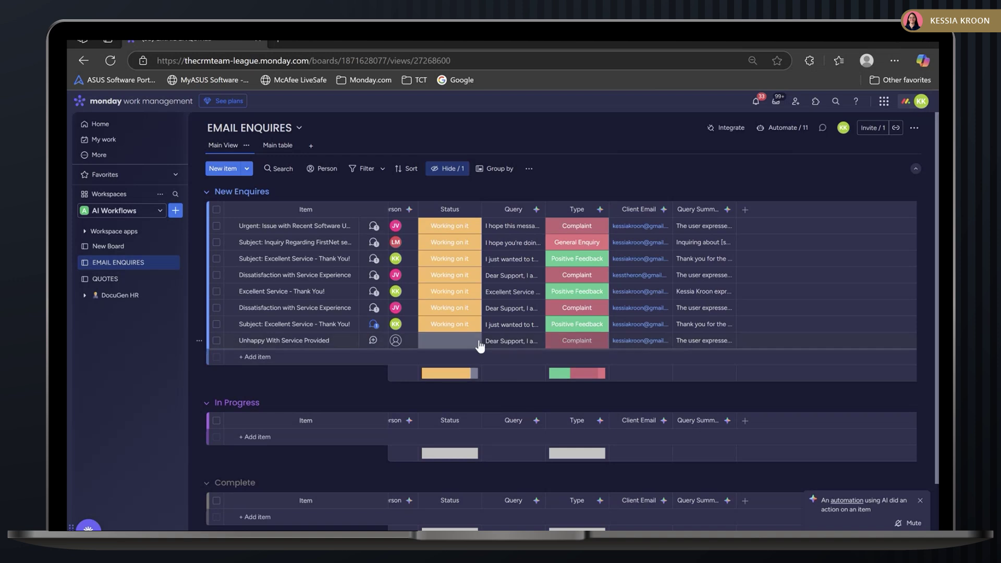
left_click(501, 340)
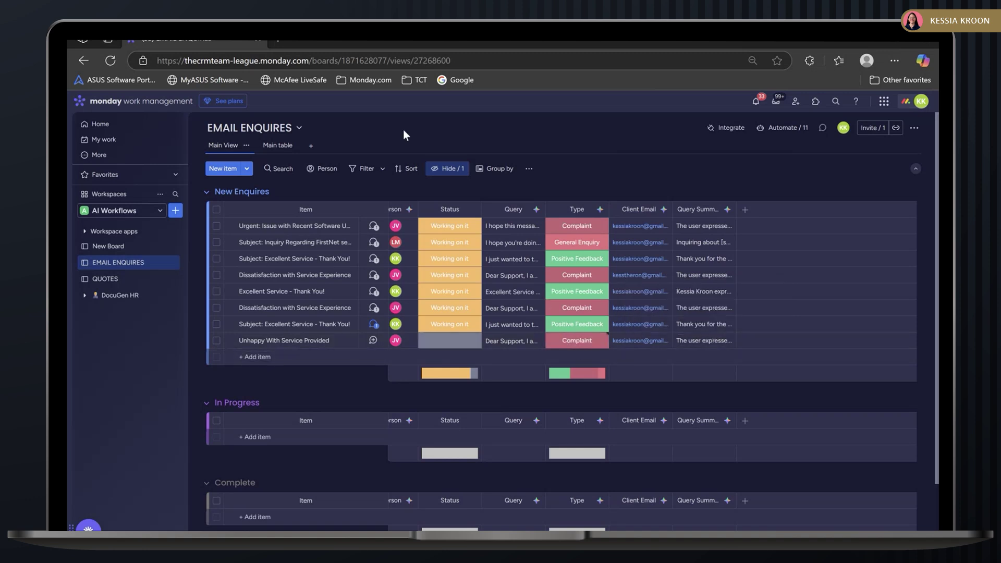
Show the Detect Sentiment column to examine each enquiry's sentiment label, and hide the column again.
left_click(453, 168)
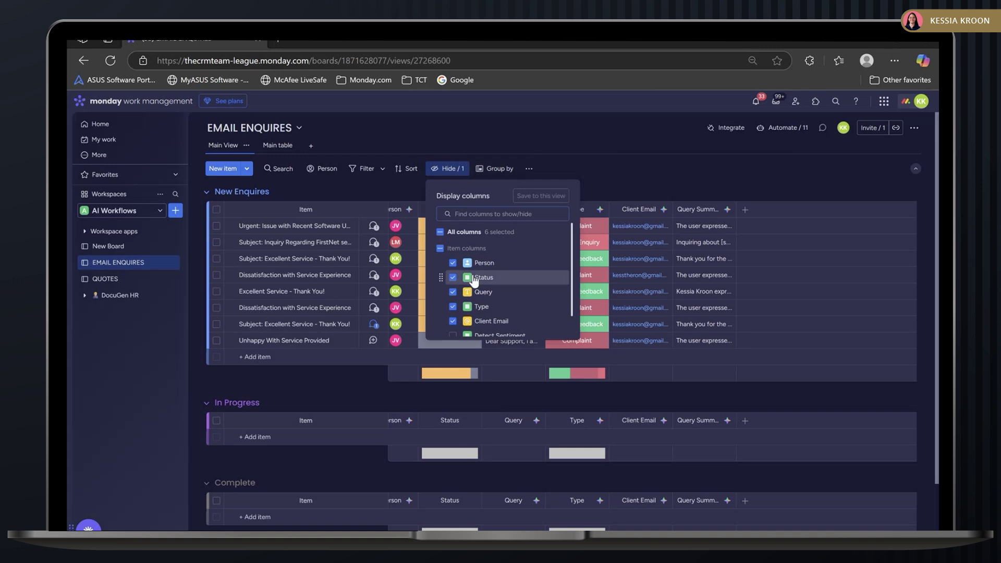
left_click(452, 311)
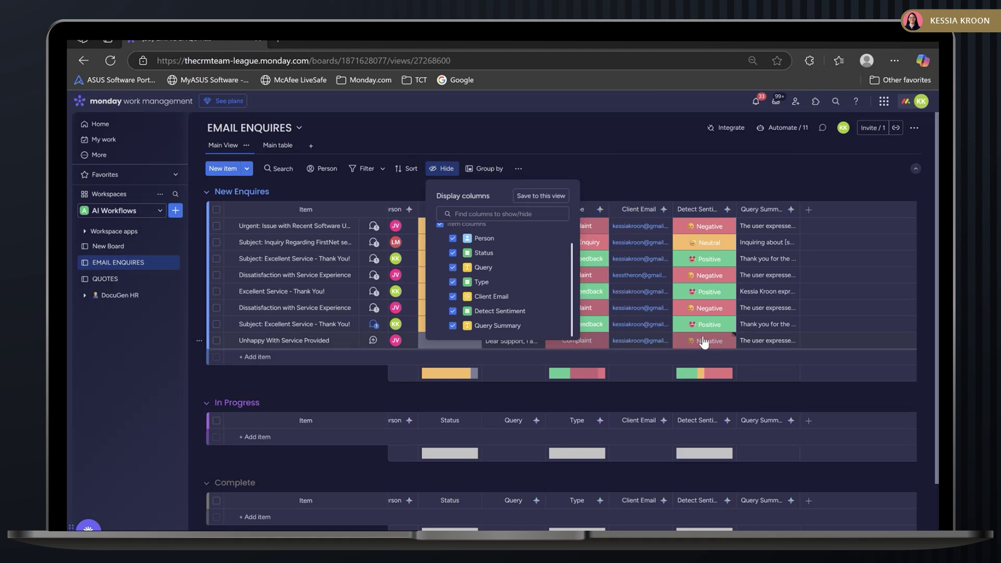
left_click(452, 313)
left_click(615, 156)
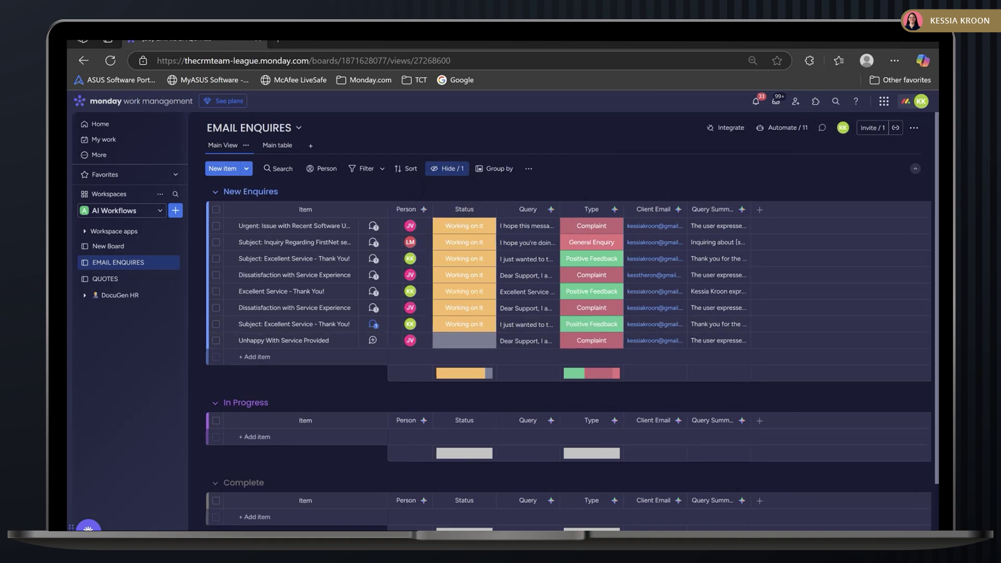
Examine the Person column's Autofill with AI assignment rules based on Type, and close the setup without saving.
left_click(422, 210)
left_click(469, 226)
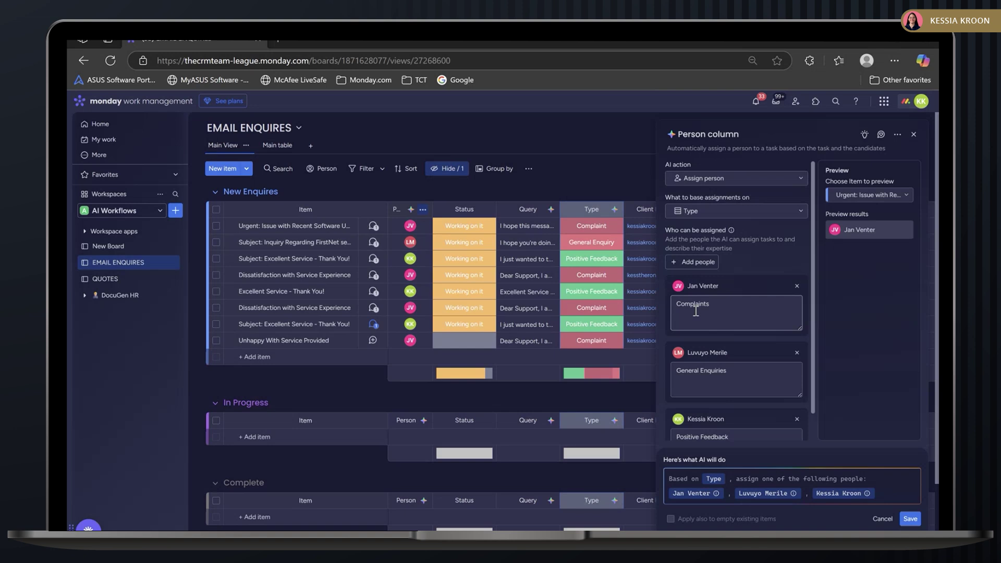
scroll(710, 373, "down", 1)
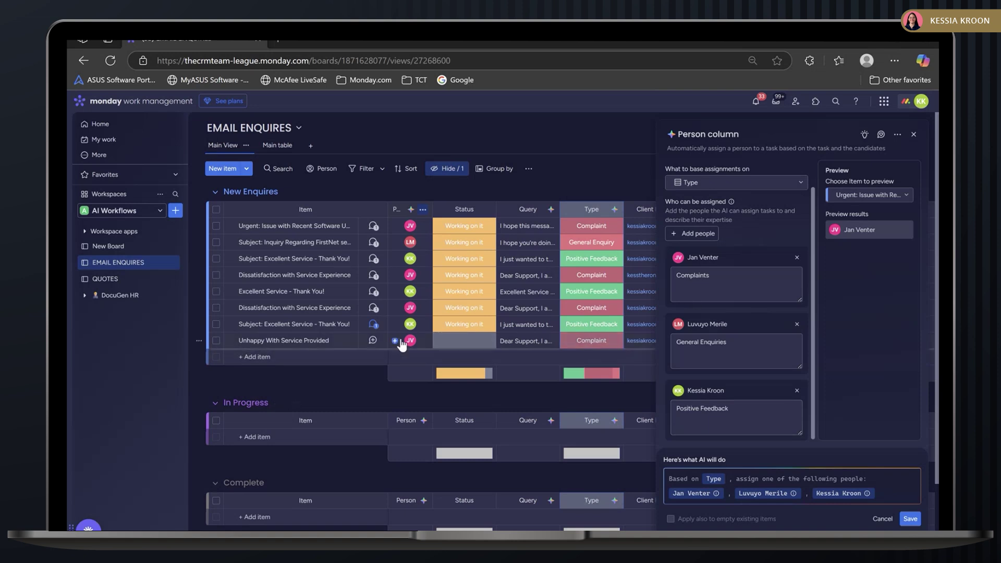
left_click(913, 134)
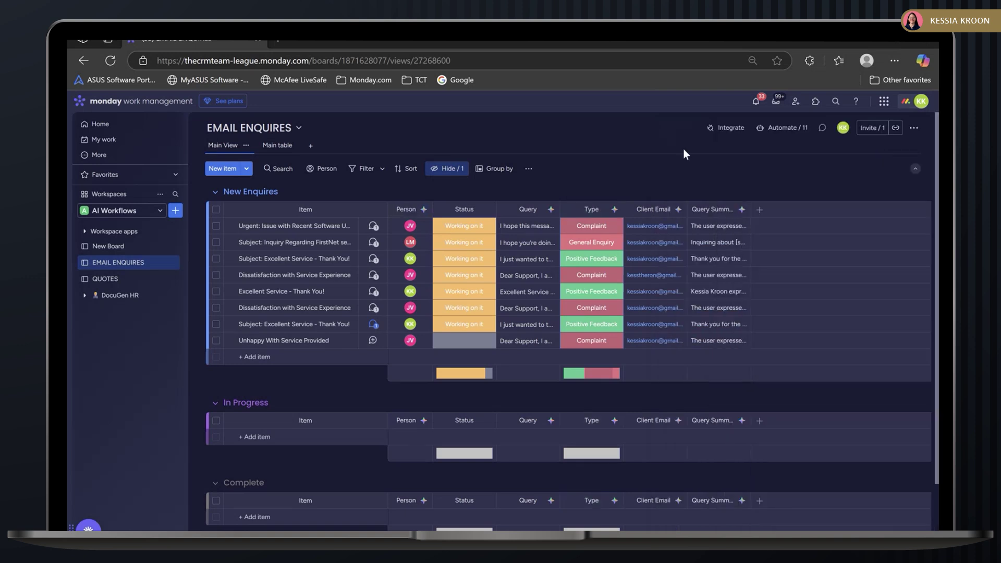